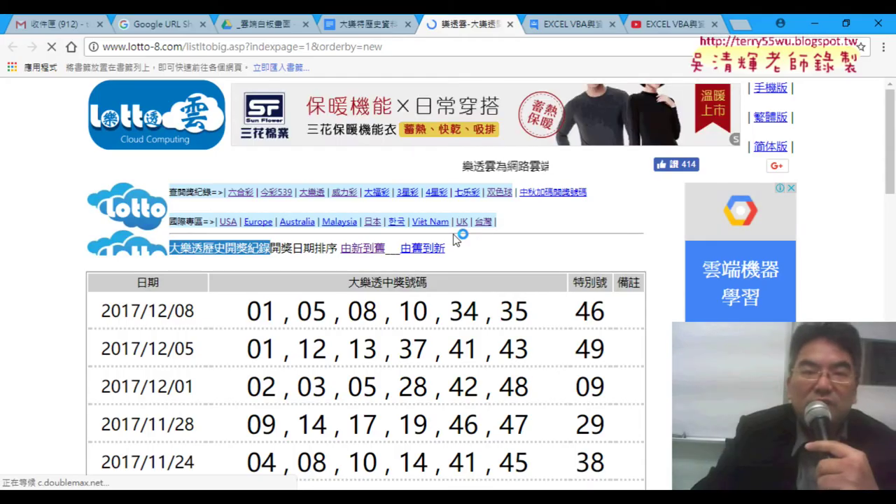
Examine the lotto-8.com address bar to locate its indexpage page parameter
left_click(301, 47)
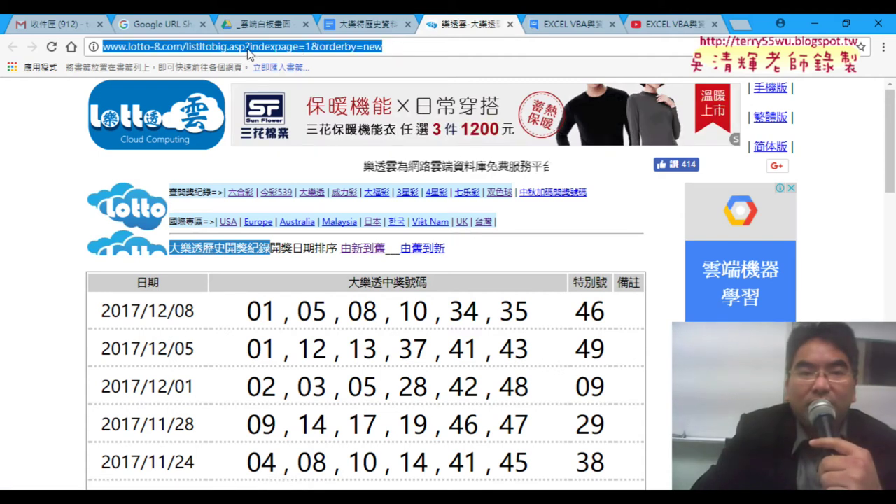
key("Escape")
left_click_drag(245, 47, 102, 47)
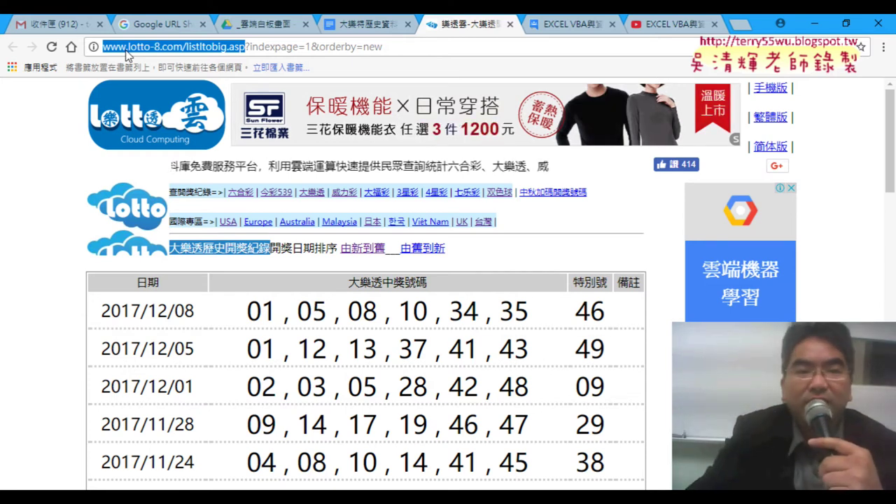
left_click(188, 49)
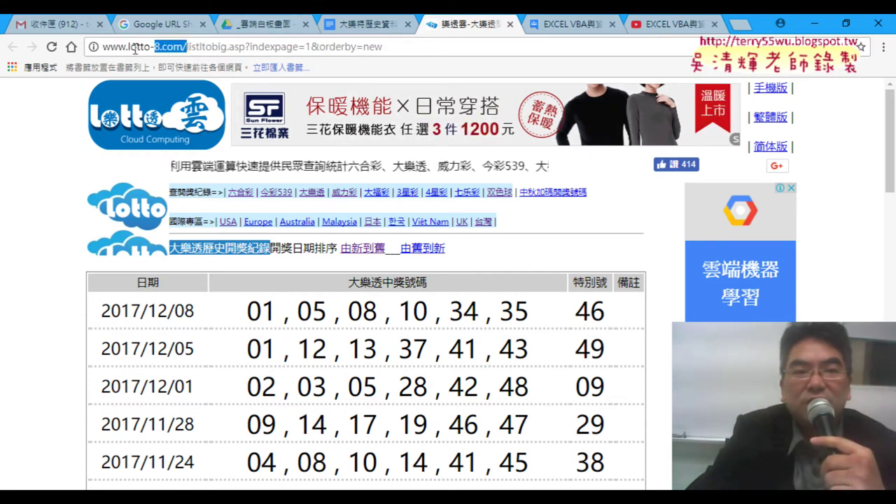
left_click(189, 47)
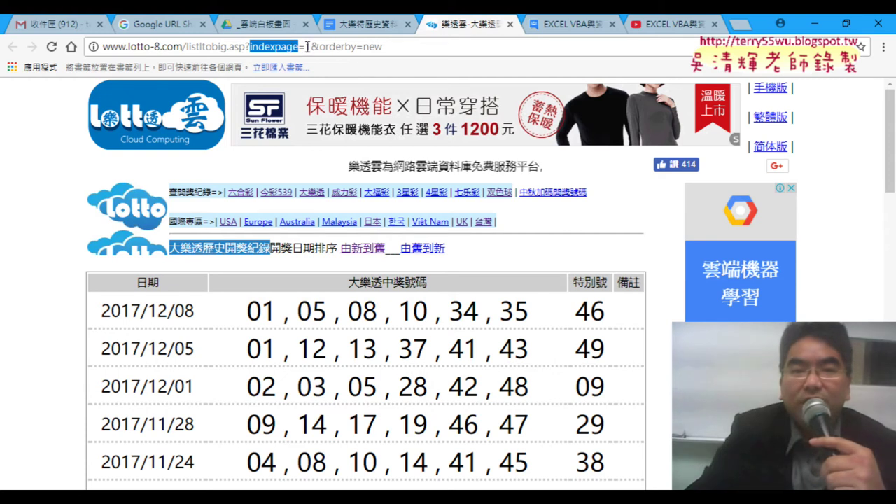
Change indexpage=1 to 2 to load page 2, then scroll down to the page-number links
double_click(309, 47)
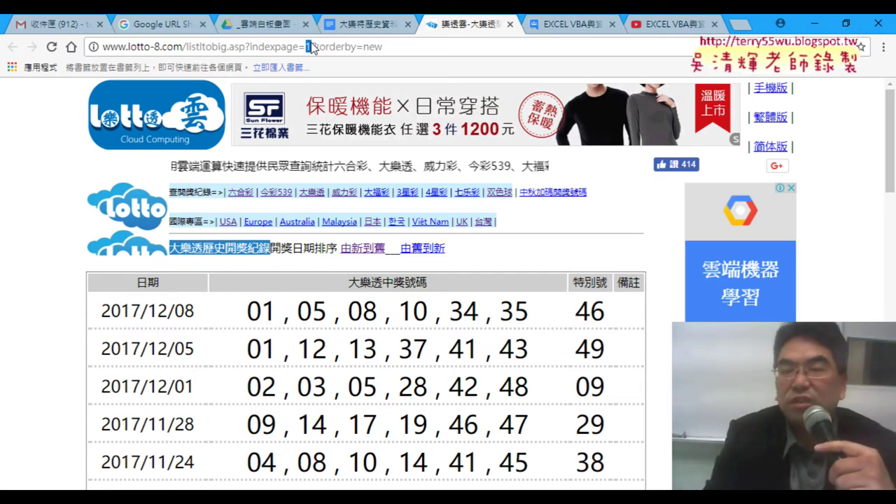
type("2")
key("Return")
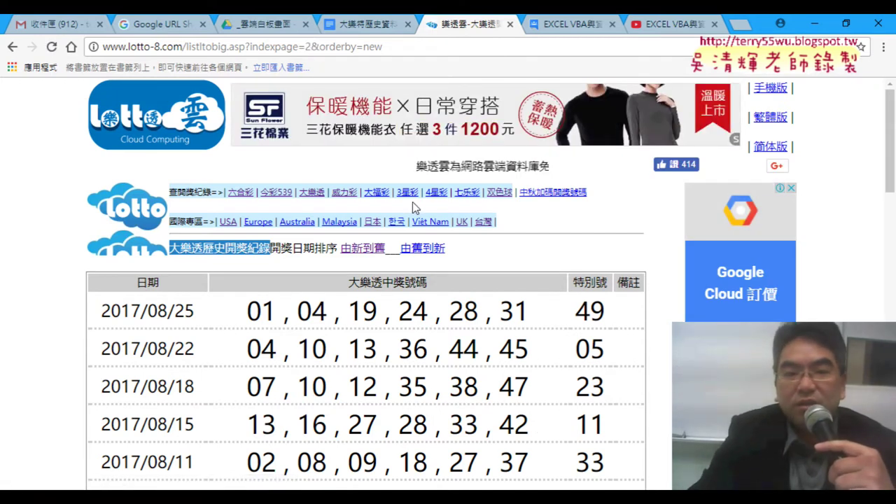
scroll(512, 225, "down", 4)
scroll(516, 203, "down", 5)
scroll(546, 208, "down", 6)
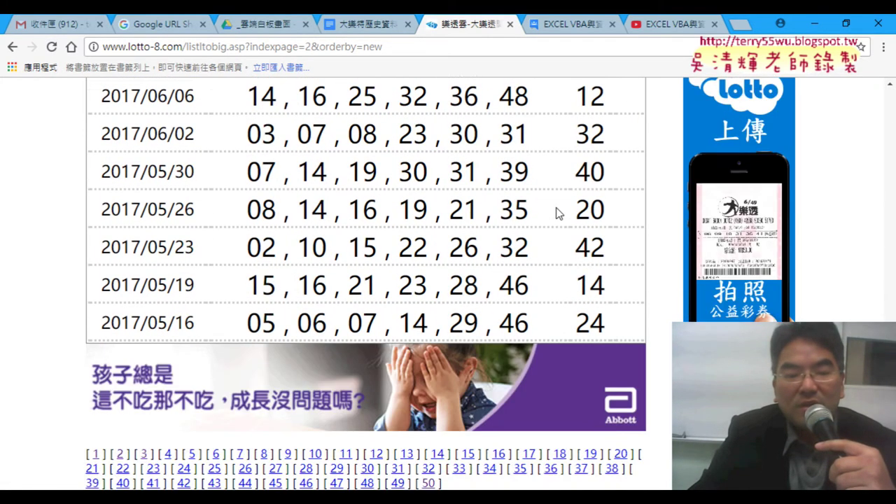
scroll(547, 208, "down", 1)
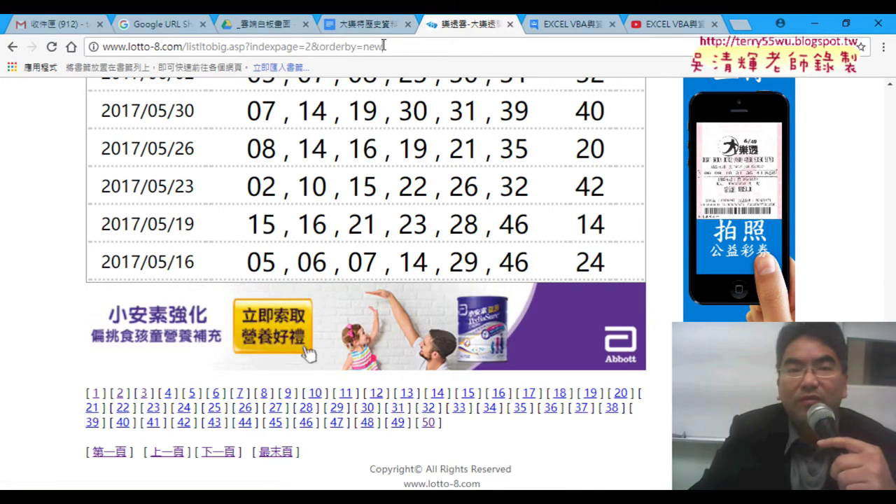
left_click(310, 47)
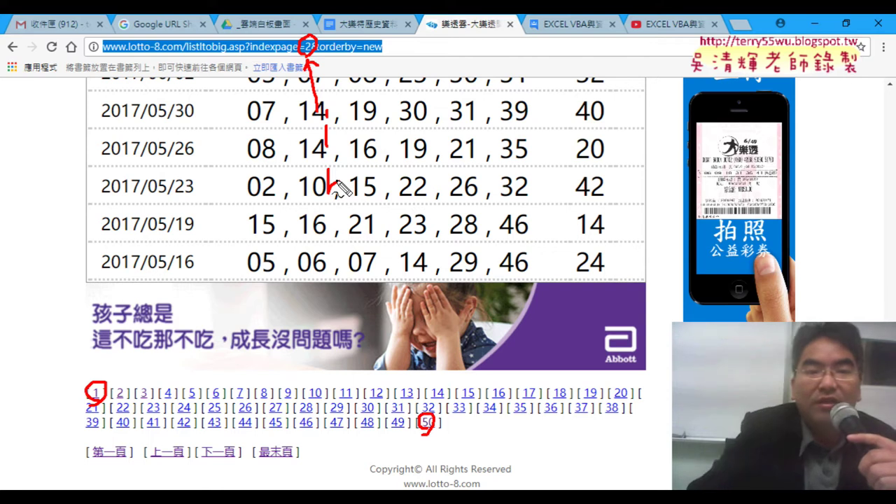
key("Escape")
scroll(338, 181, "up", 4)
scroll(341, 178, "up", 5)
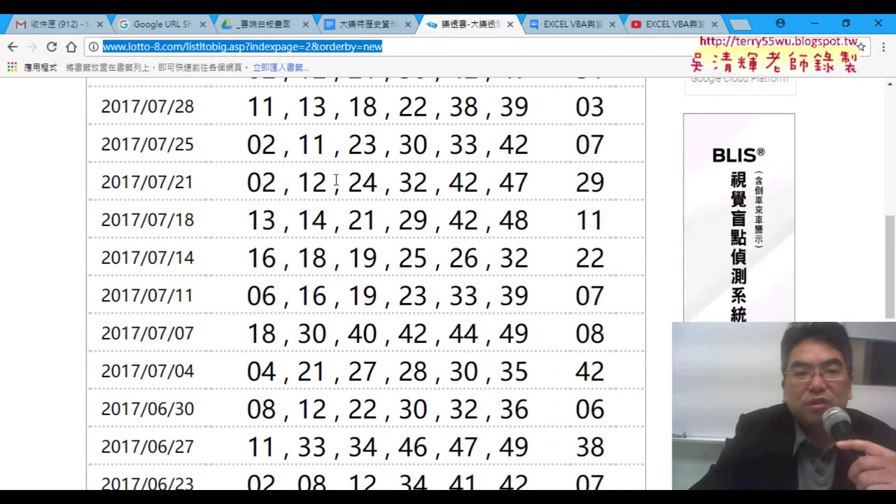
scroll(344, 175, "up", 4)
scroll(348, 172, "up", 3)
scroll(238, 217, "up", 2)
left_click_drag(135, 280, 638, 284)
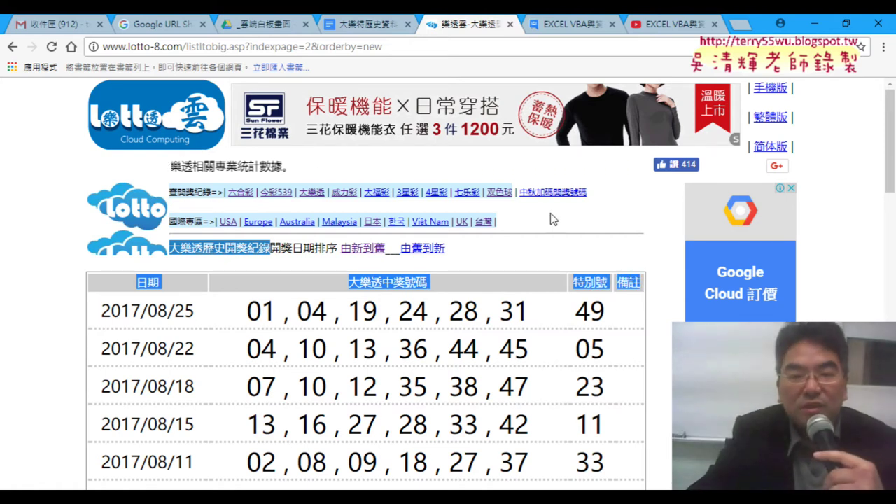
scroll(472, 193, "down", 1)
left_click_drag(246, 250, 543, 242)
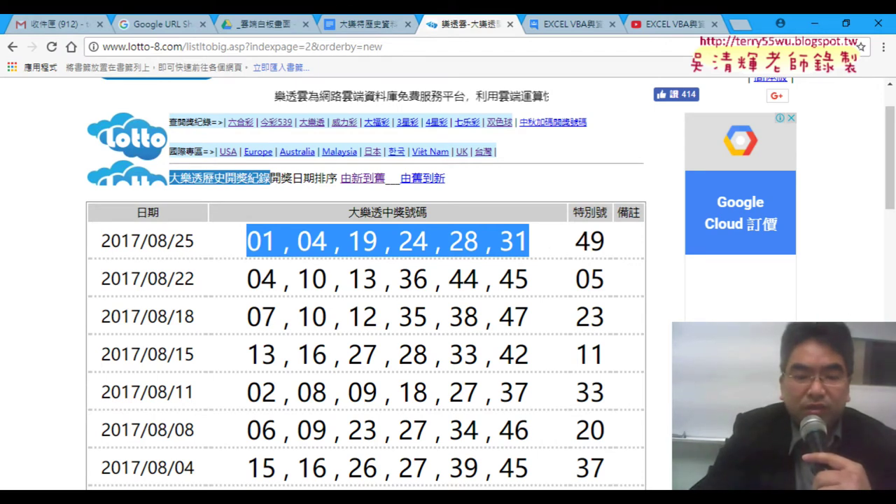
mouse_move(326, 498)
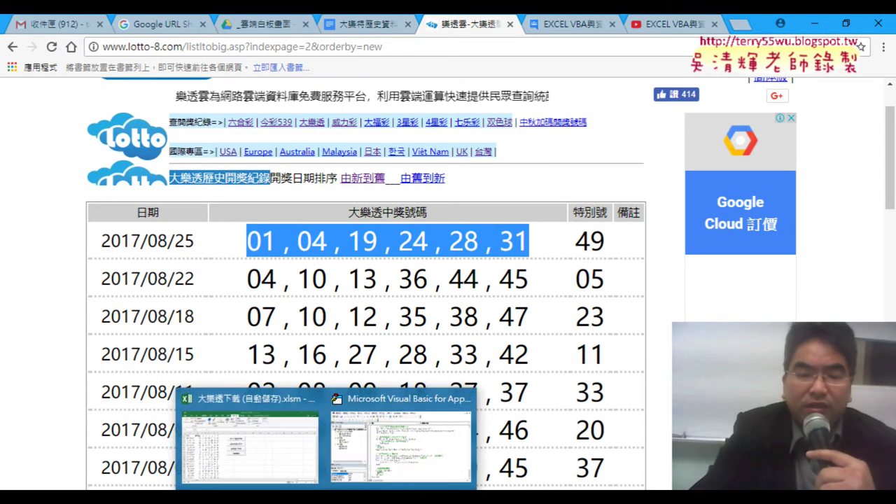
left_click(383, 459)
scroll(387, 352, "up", 5)
Scroll up to the QueryTables.Add web-query code, highlight QueryTables, then return to the lotto page
scroll(387, 352, "up", 5)
scroll(387, 352, "up", 5)
scroll(387, 352, "up", 5)
scroll(387, 352, "up", 5)
scroll(387, 353, "up", 5)
scroll(387, 352, "up", 3)
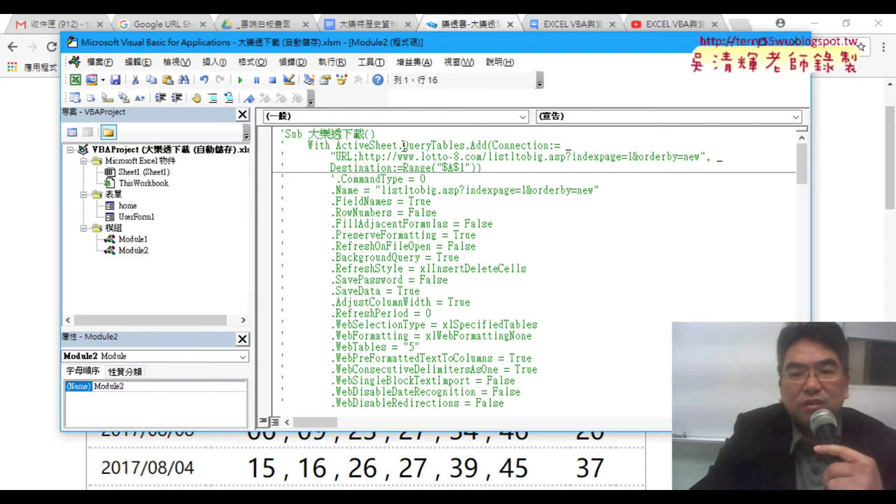
left_click_drag(469, 146, 465, 146)
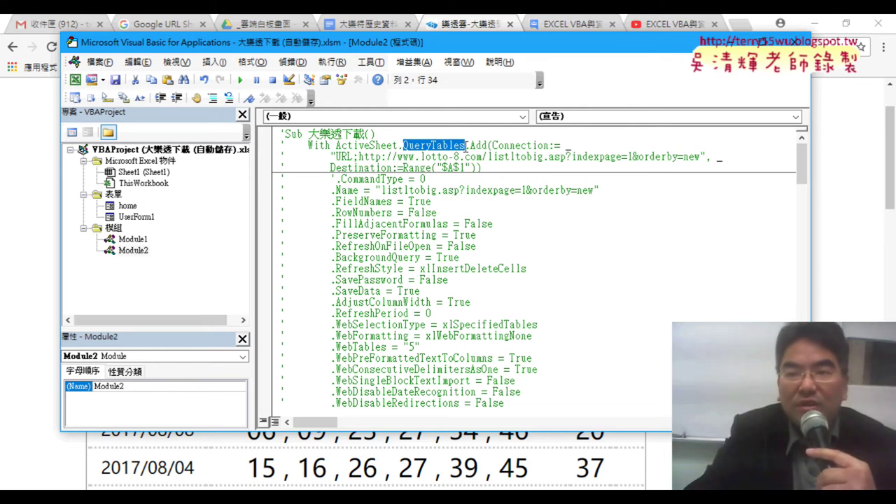
left_click(856, 114)
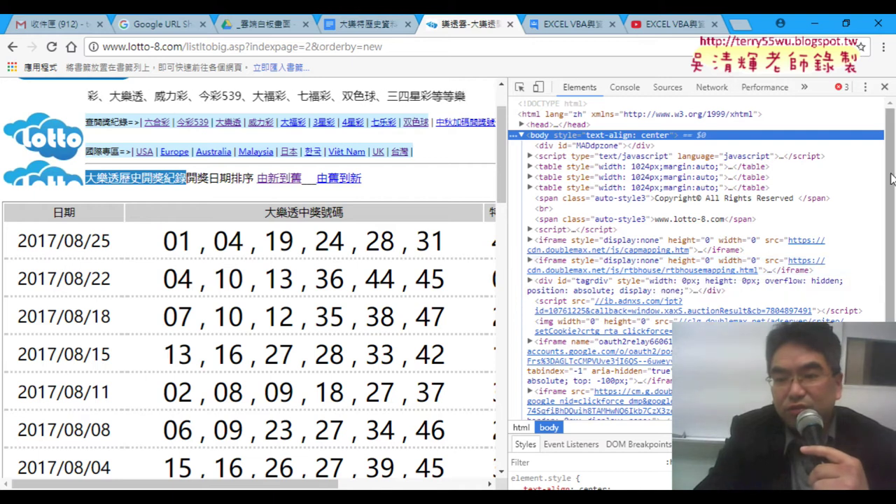
Search the page HTML for 'table' and step through matches to find the auto-style4 results table
scroll(691, 278, "down", 2)
scroll(568, 322, "up", 2)
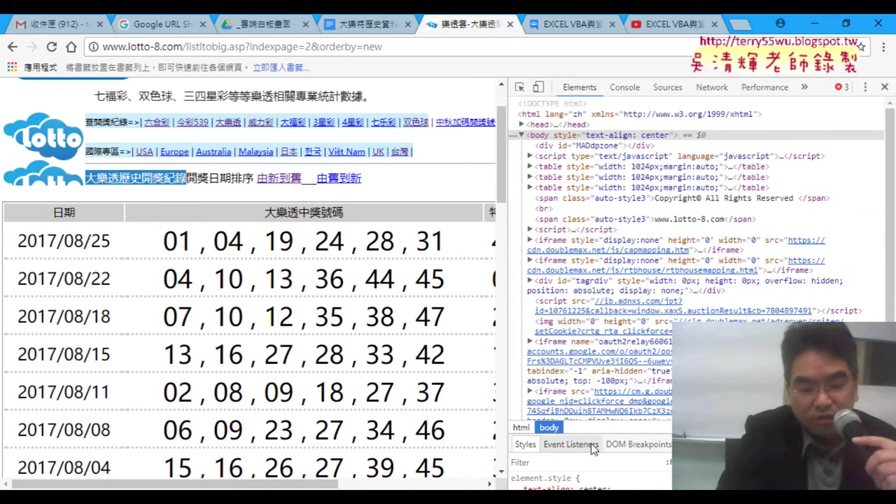
key("ctrl+f")
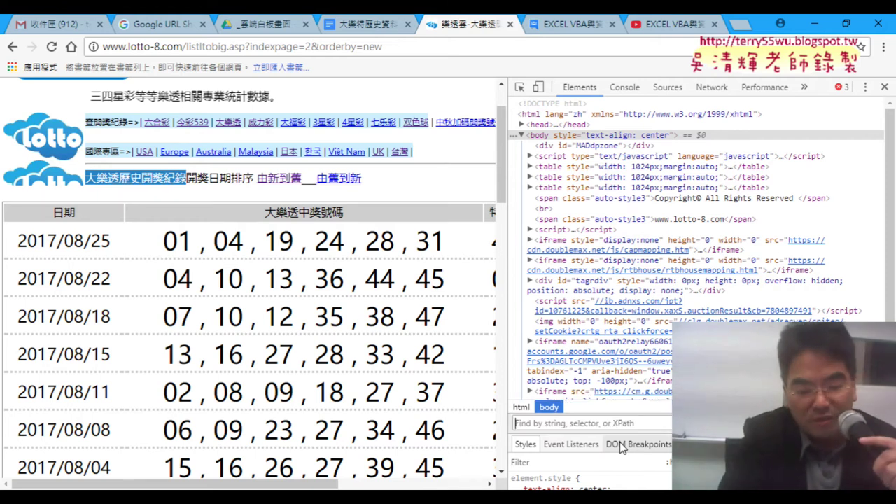
type("ㄉㄚ")
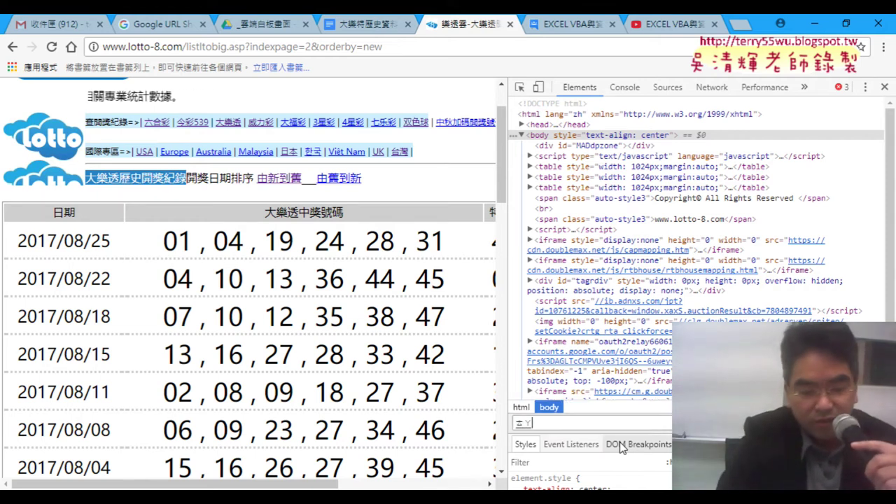
type("ta")
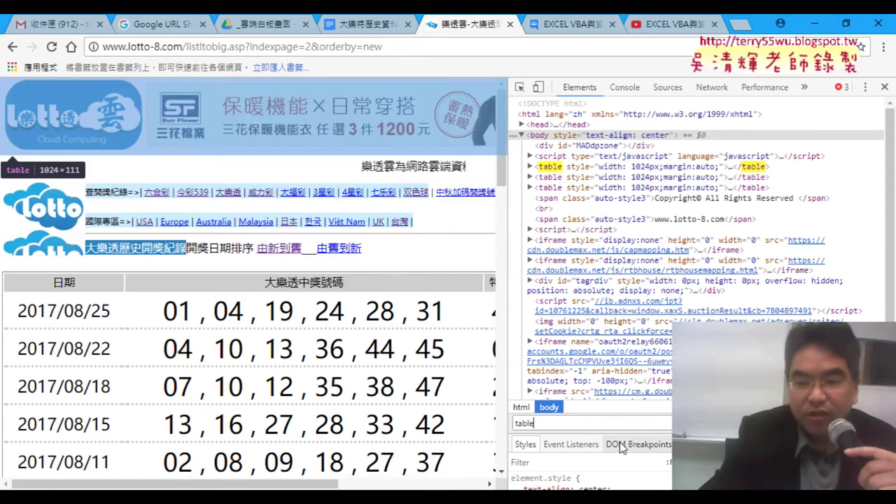
type("ble")
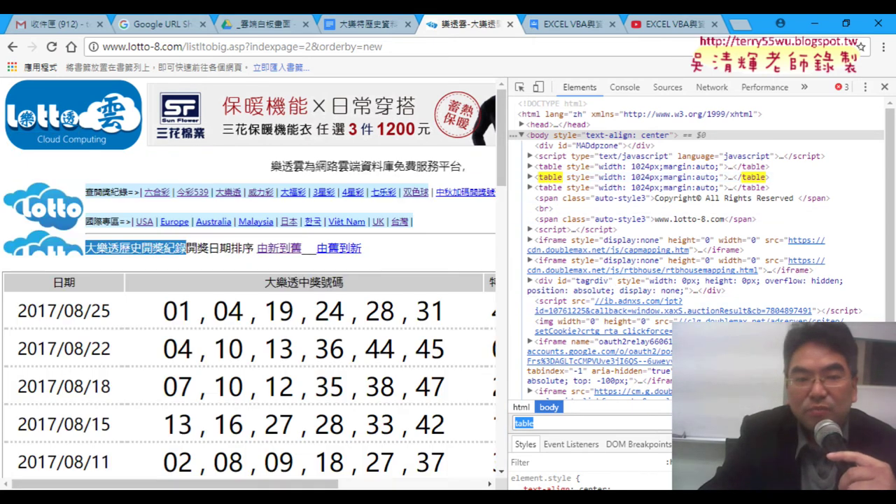
left_click(524, 422)
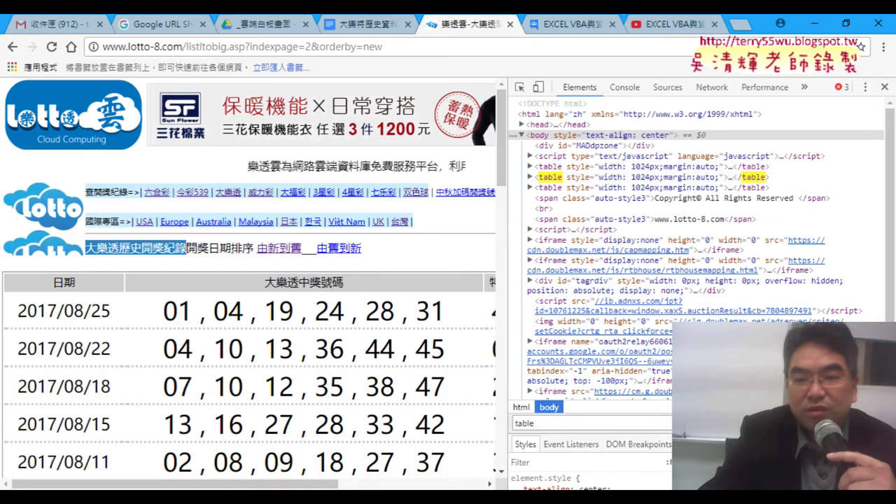
key("Return")
key("Return")
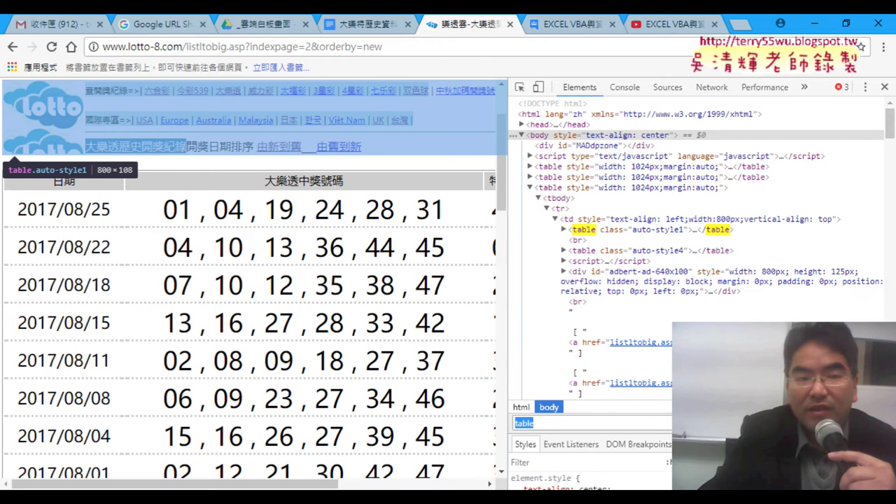
key("Return")
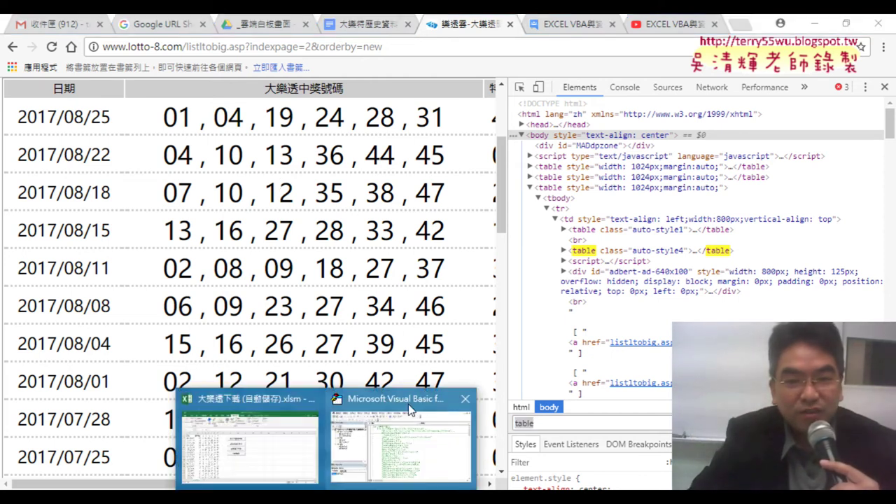
left_click(412, 409)
Highlight .WebTables = "5" and xlWebFormattingNone in the code, with the editor narrowed beside the inspector
left_click(422, 146)
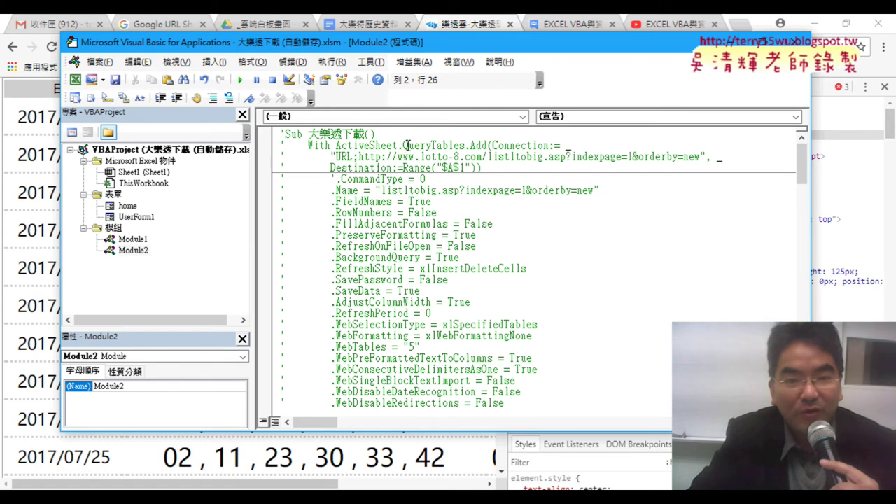
left_click_drag(403, 145, 462, 145)
left_click_drag(418, 348, 330, 347)
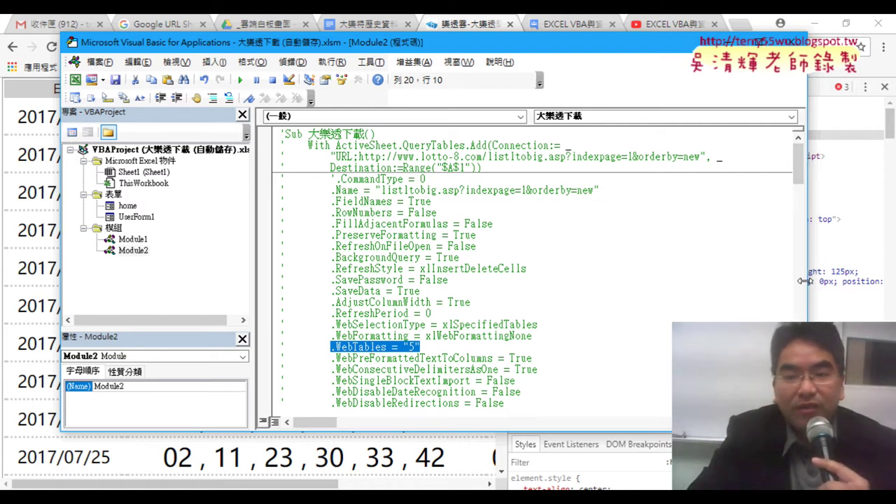
left_click_drag(810, 287, 614, 287)
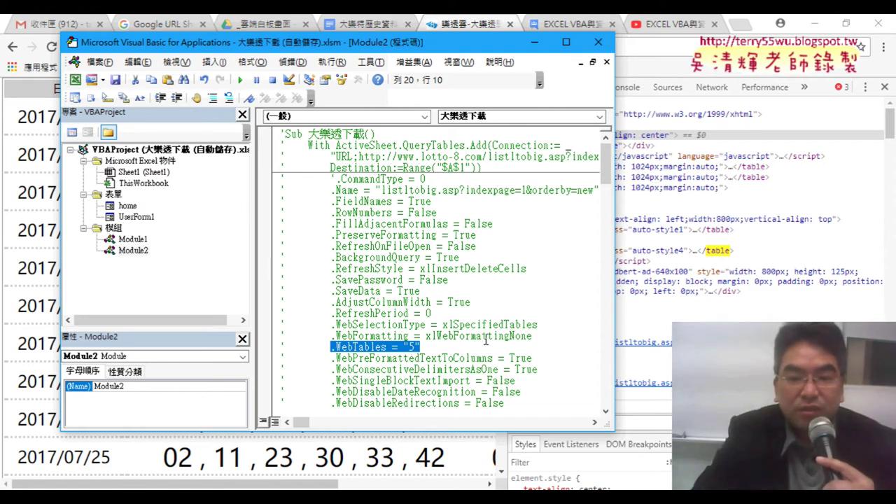
left_click_drag(536, 339, 435, 336)
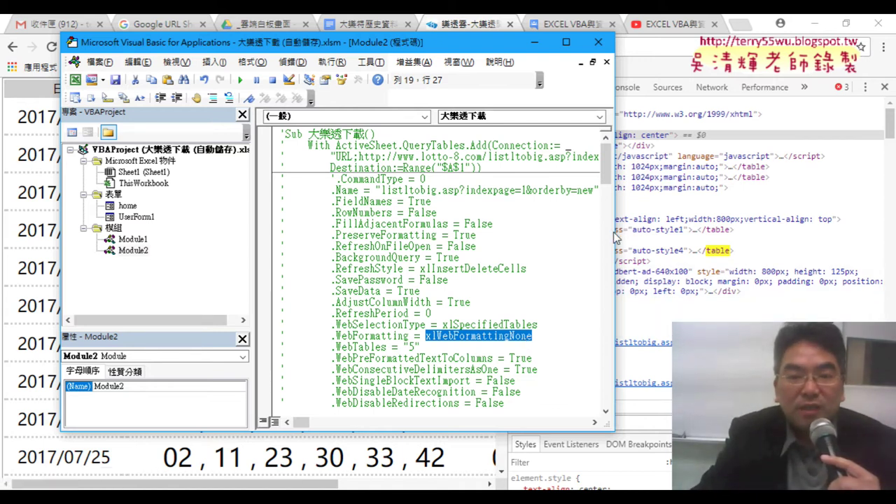
left_click_drag(608, 181, 609, 226)
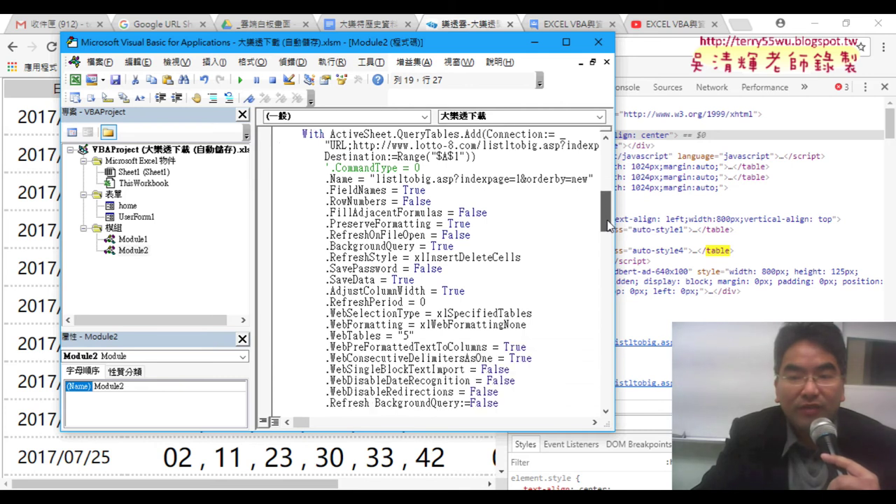
Widen the VBA editor window so the full download URL line is visible
left_click_drag(613, 221, 785, 223)
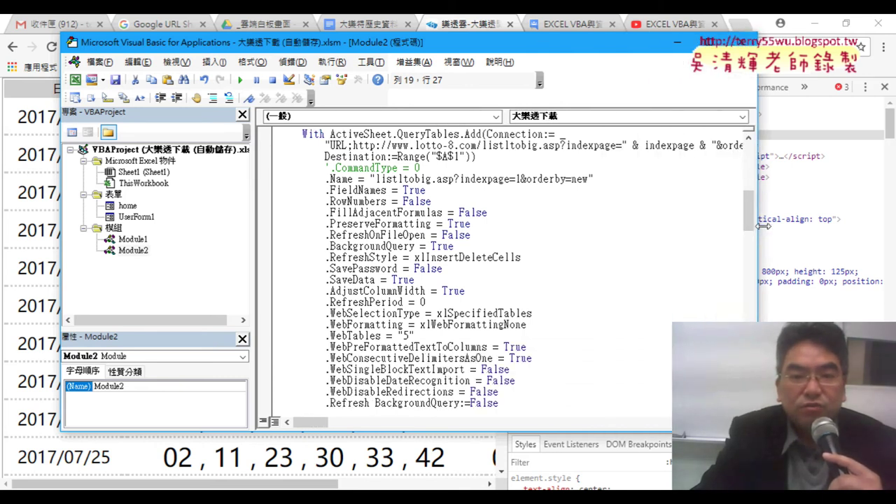
scroll(710, 276, "up", 1)
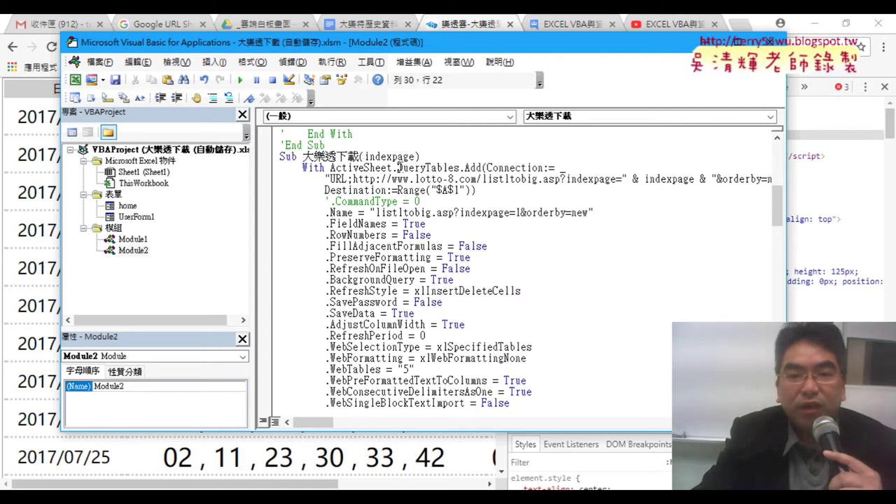
left_click_drag(397, 167, 460, 168)
left_click(516, 168)
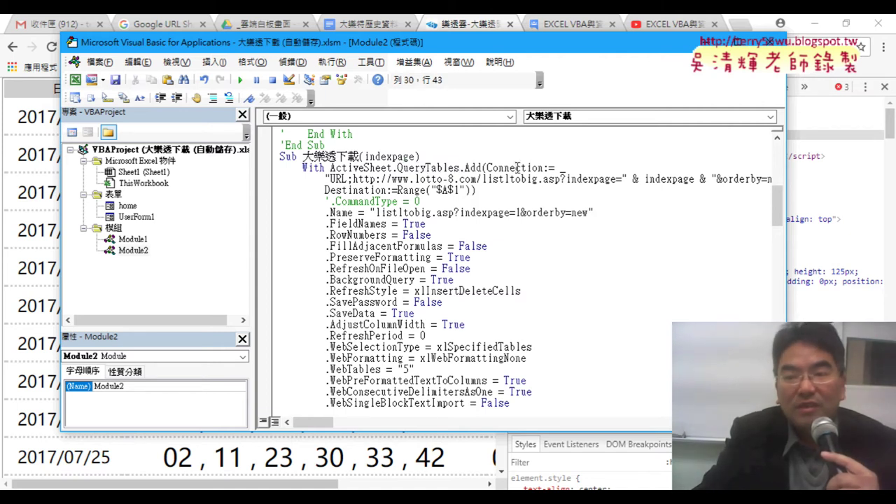
left_click_drag(786, 203, 854, 203)
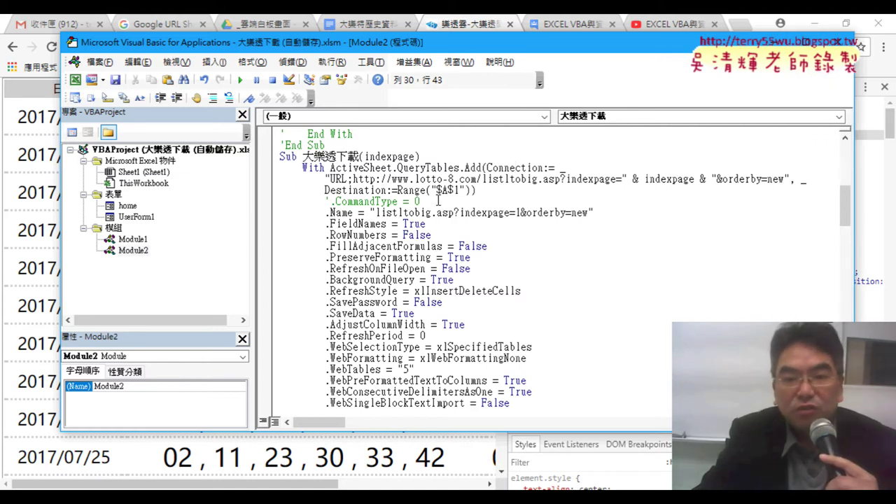
Scroll down to Sub 批次大樂透下載 and its For i = 1 To 50 loop
scroll(436, 207, "up", 2)
scroll(437, 207, "down", 1)
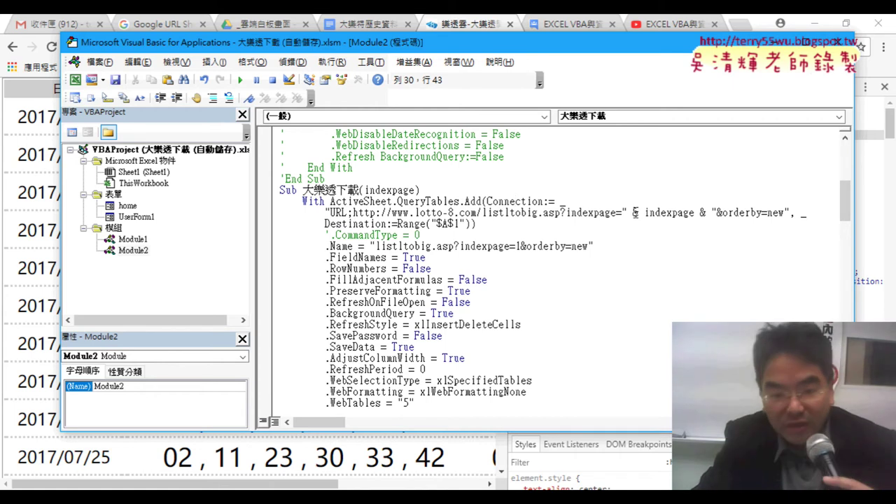
scroll(633, 212, "down", 7)
scroll(633, 212, "down", 3)
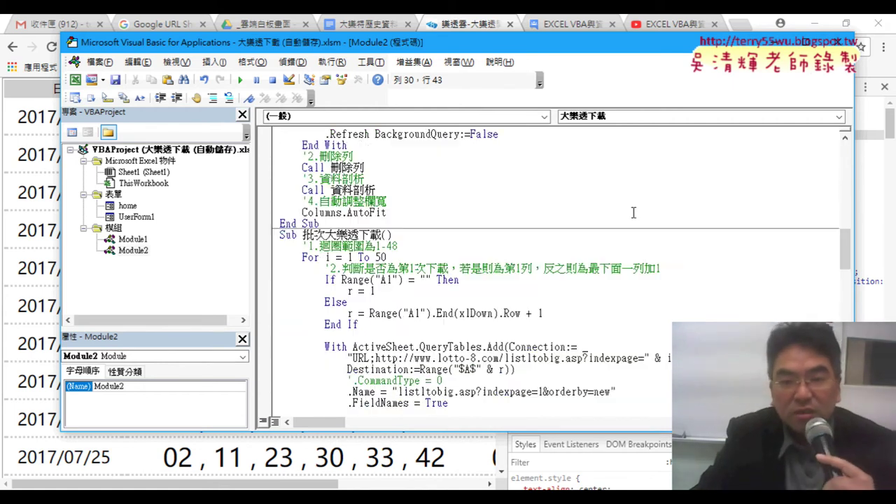
scroll(511, 203, "down", 2)
scroll(436, 229, "down", 1)
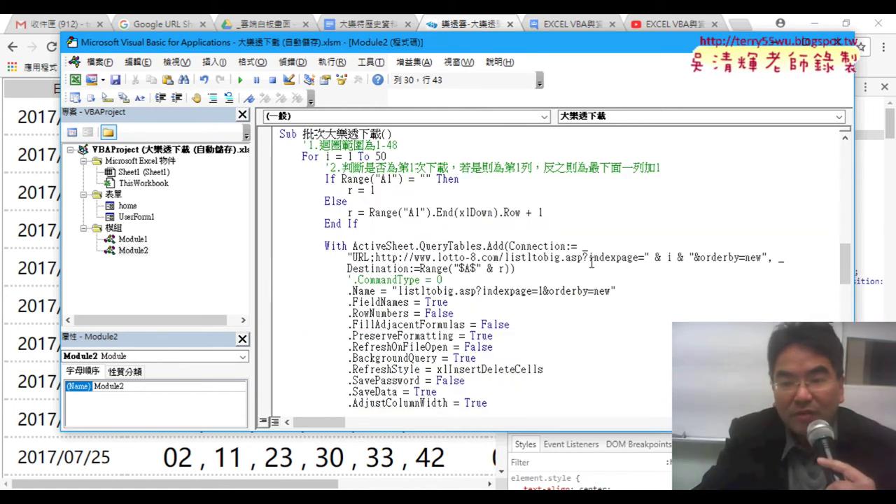
left_click_drag(645, 258, 695, 258)
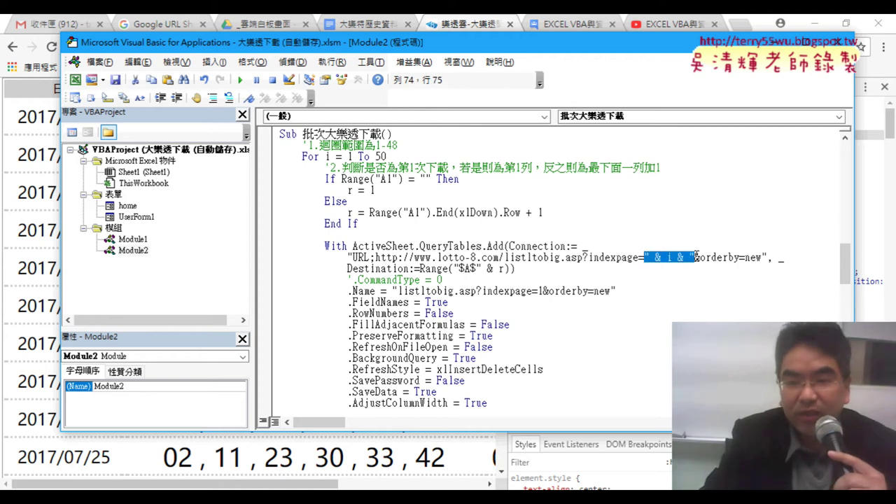
type("1")
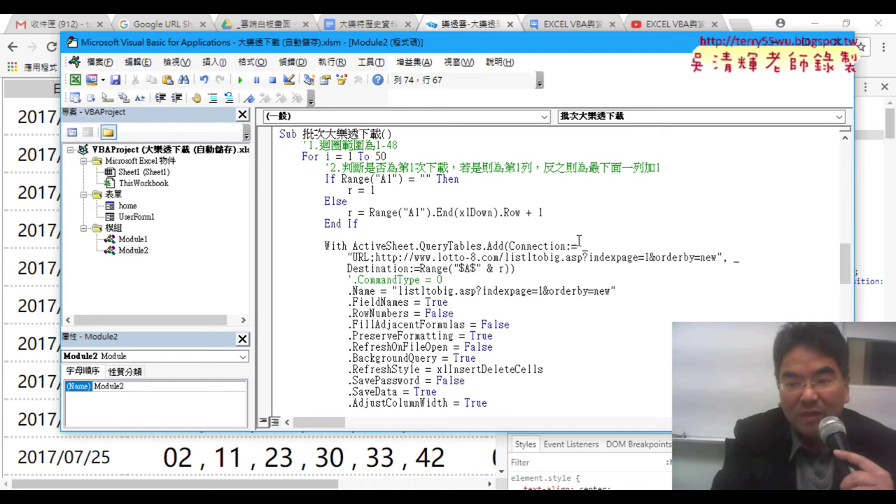
key("BackSpace")
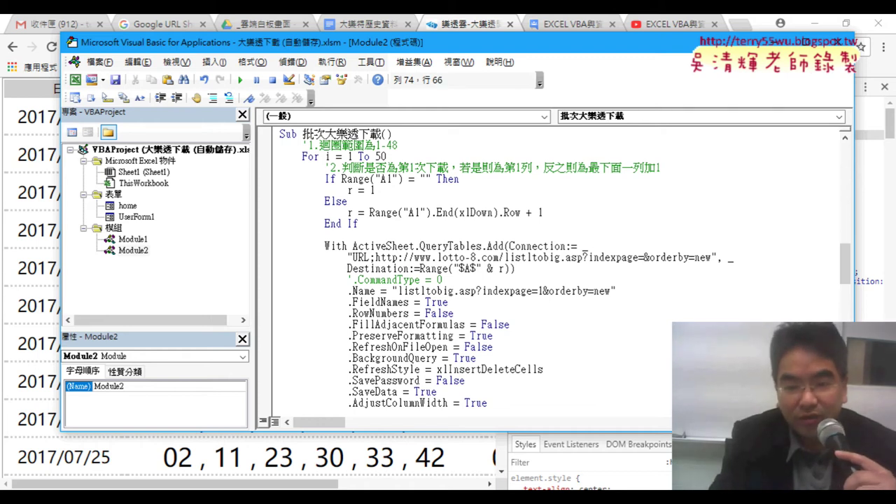
type("\"\"")
key("Left")
type("&&")
key("Left")
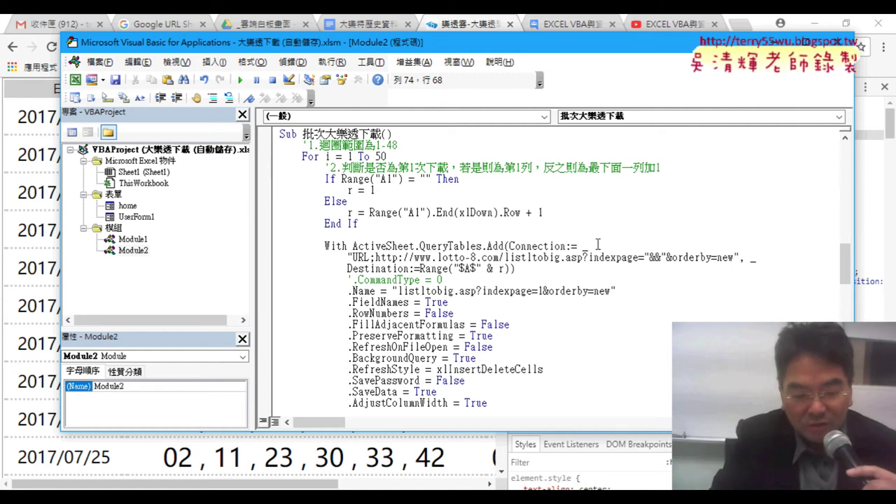
type("i")
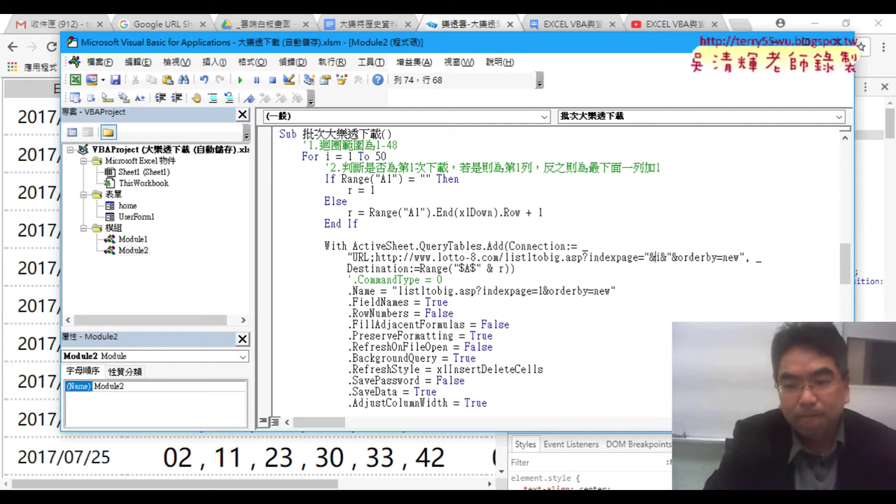
key("space")
key("Right")
key("space")
key("Right")
key("space")
key("Right")
key("space")
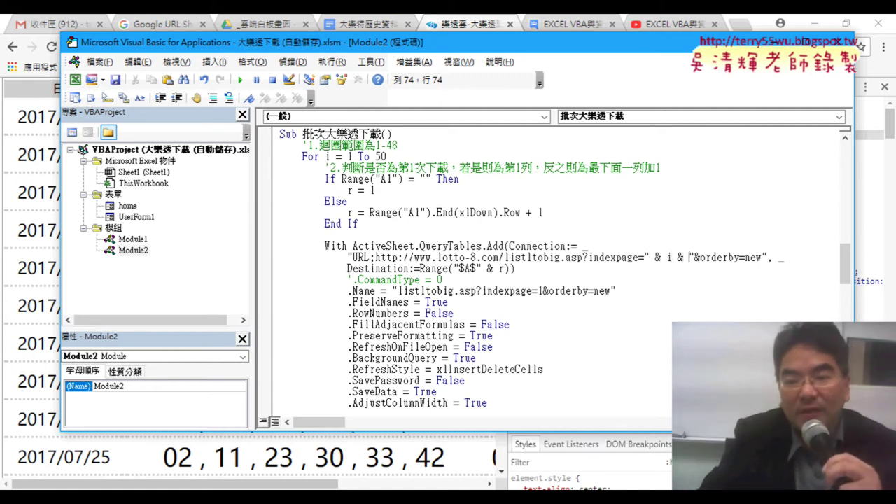
left_click_drag(645, 257, 693, 259)
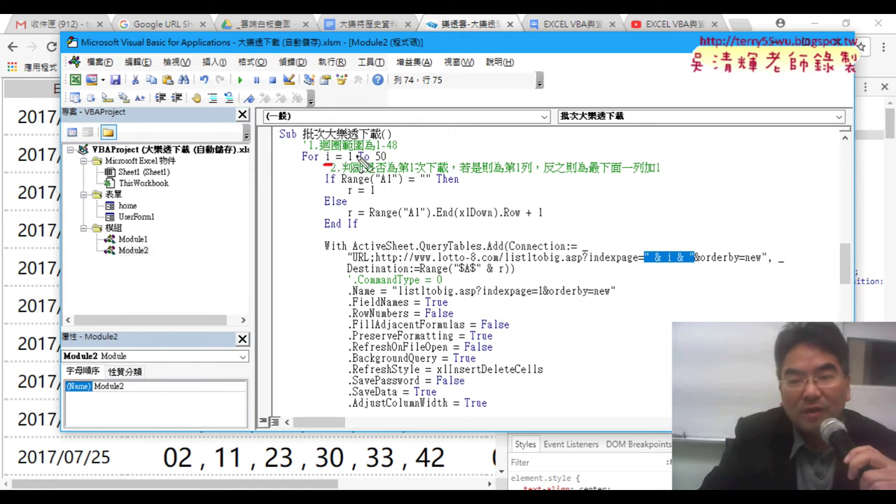
left_click_drag(647, 263, 694, 264)
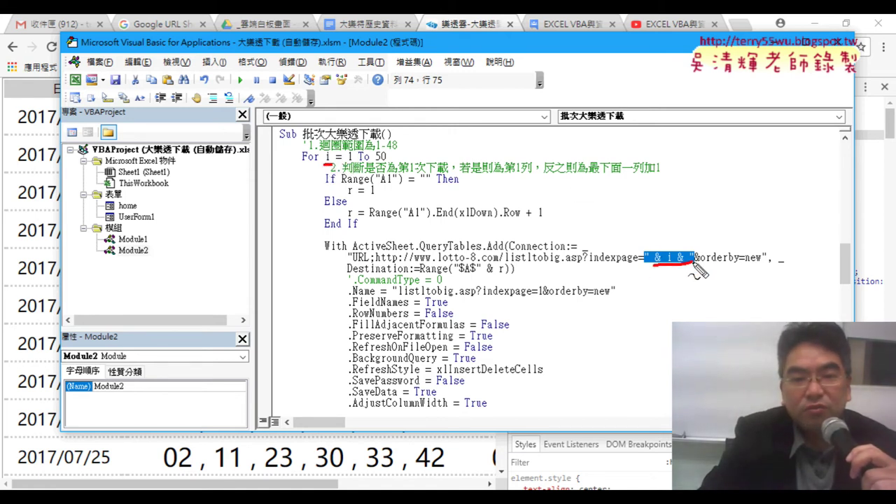
mouse_move(359, 228)
left_mouse_down()
mouse_move(313, 172)
mouse_move(364, 205)
left_mouse_up()
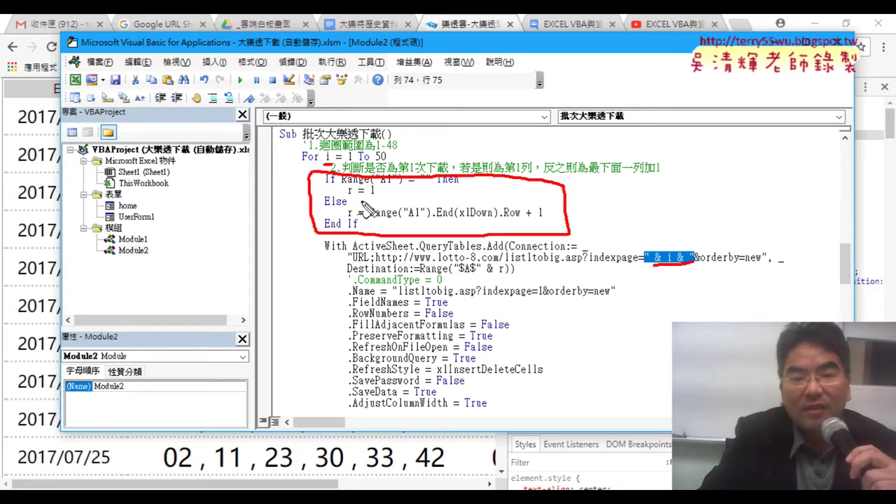
left_click_drag(348, 197, 357, 197)
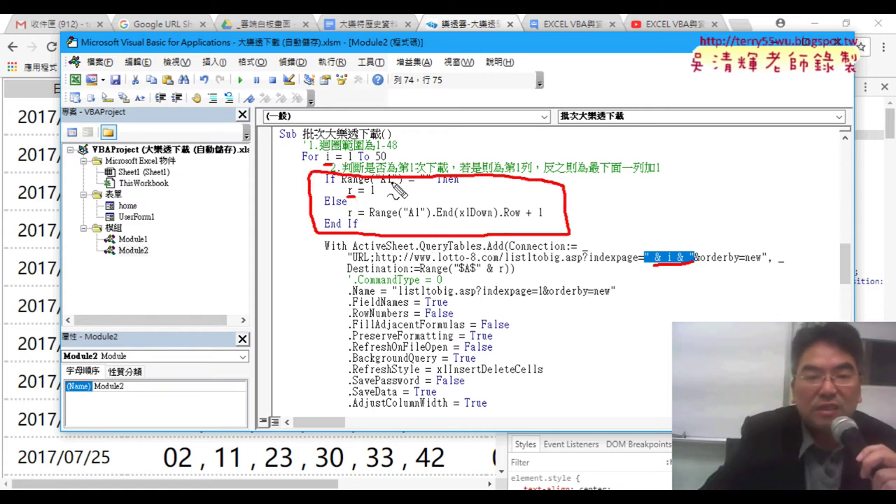
key("Escape")
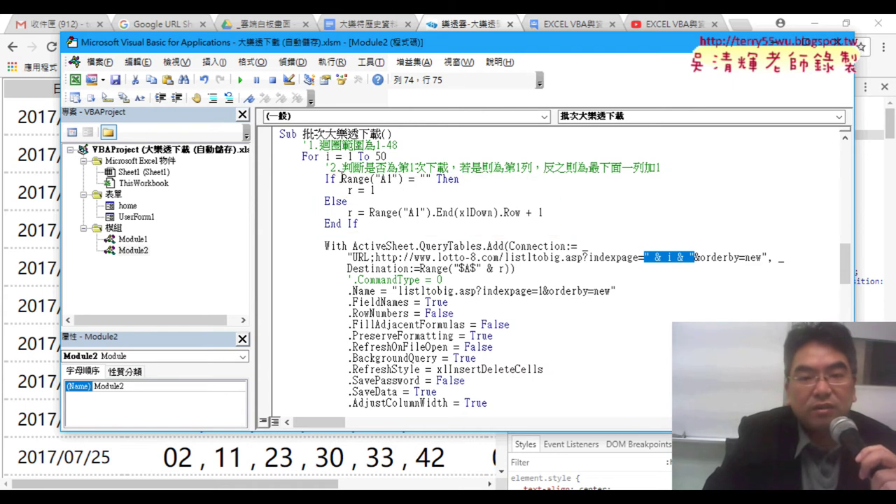
left_click_drag(342, 178, 432, 180)
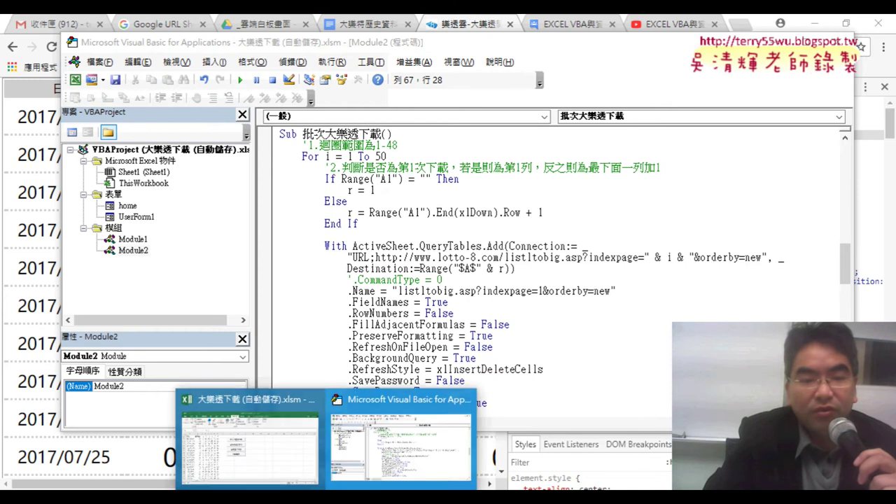
left_click(265, 451)
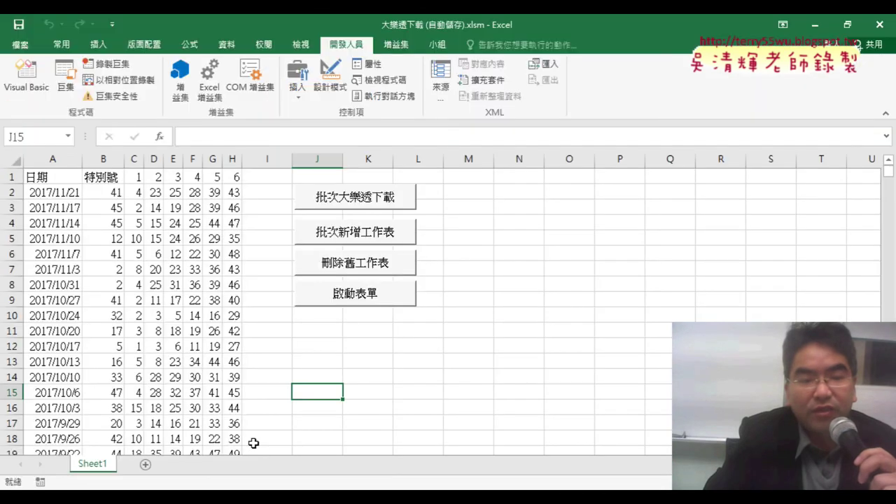
Add a blank worksheet 工作表1 and return to the batch macro code
left_click(146, 465)
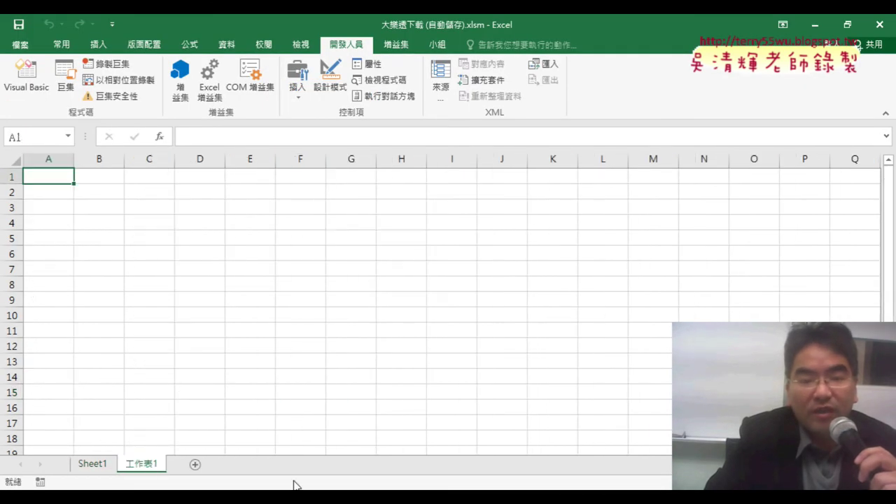
left_click(400, 435)
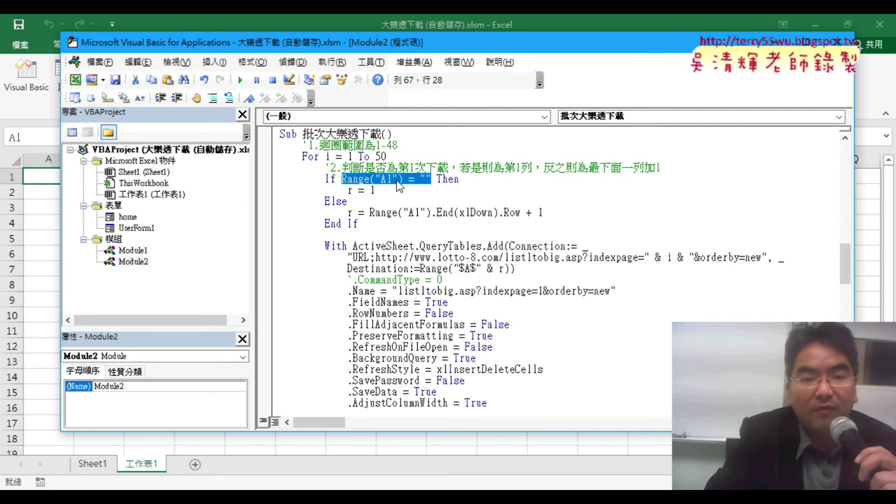
left_click_drag(351, 191, 378, 191)
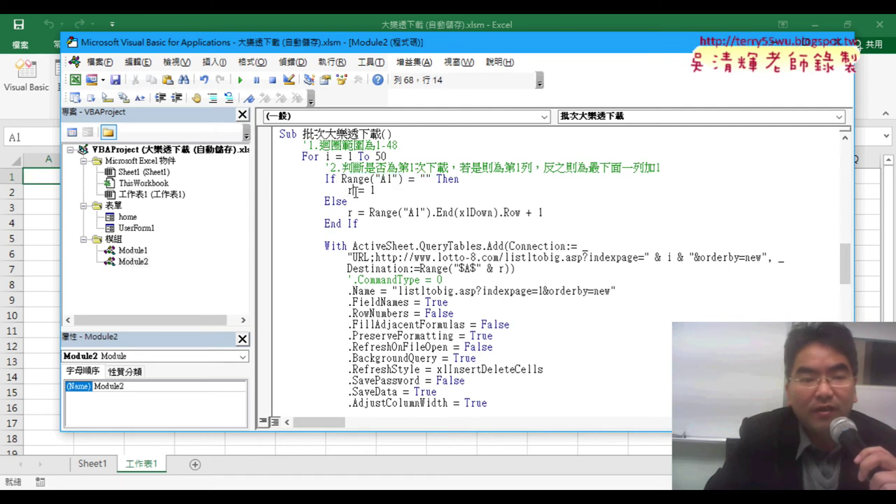
left_click_drag(61, 187, 153, 187)
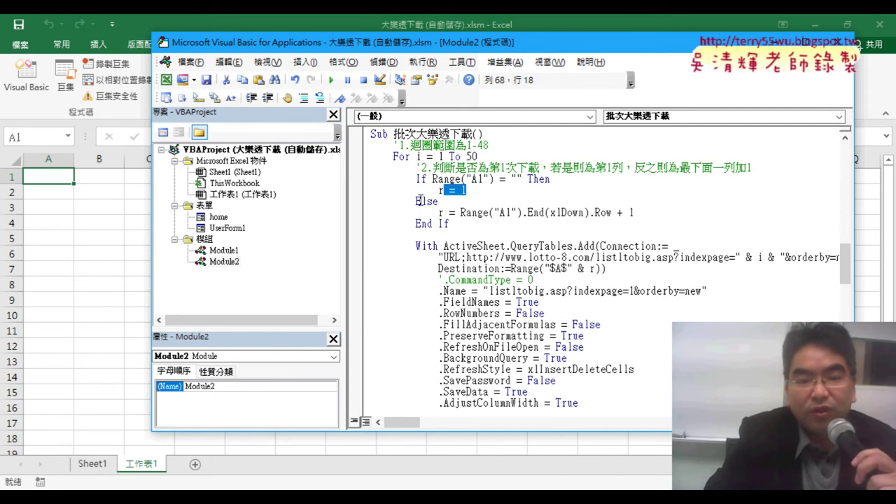
Start stepping through 批次大樂透下載 with F8, pausing at the .Name line
left_click(500, 258)
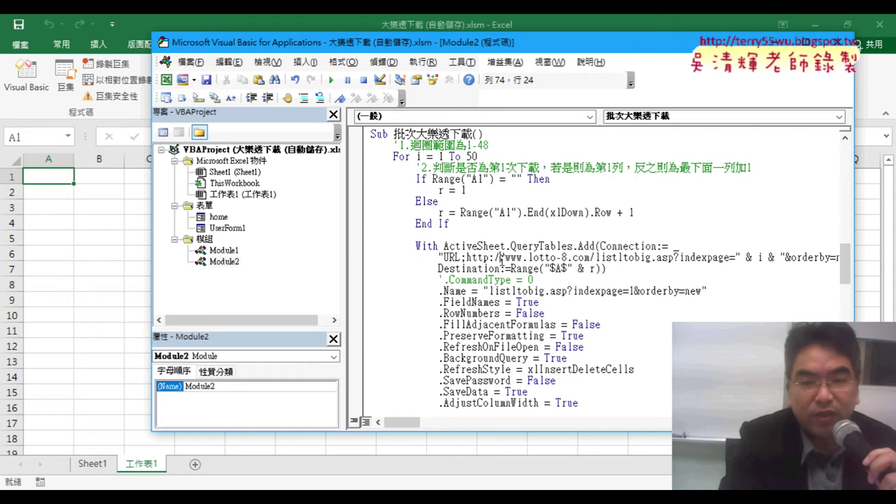
key("F8")
key("F8")
key("F8")
key("F8")
key("F8")
key("F8")
key("F8")
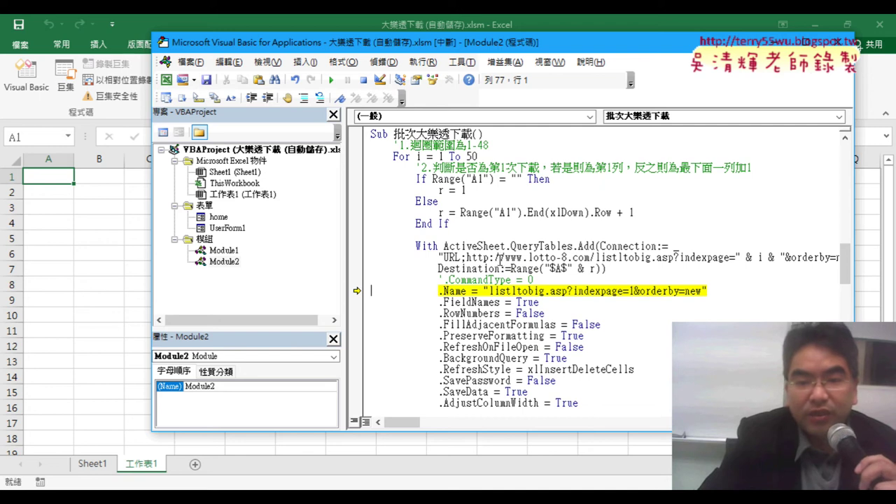
scroll(515, 285, "down", 2)
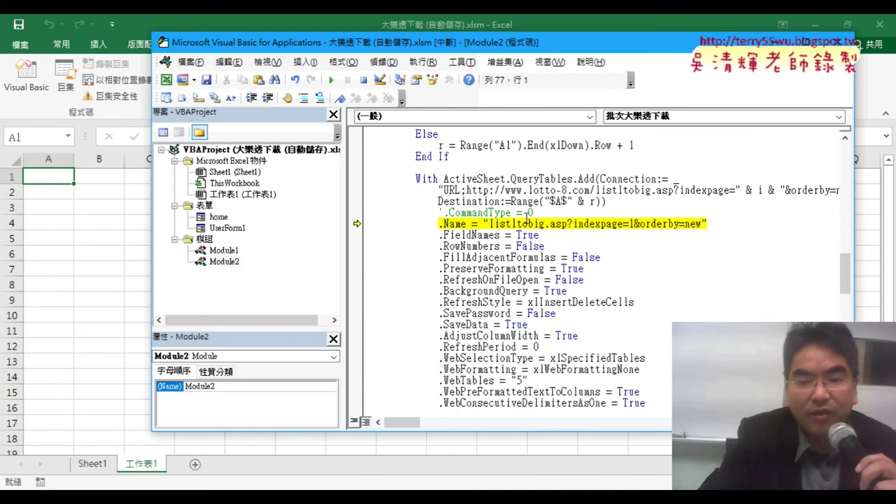
Delete the CommandType comment, the .Name-to-.WebSelectionType lines, and the five extra web-query options
left_click_drag(537, 212, 369, 213)
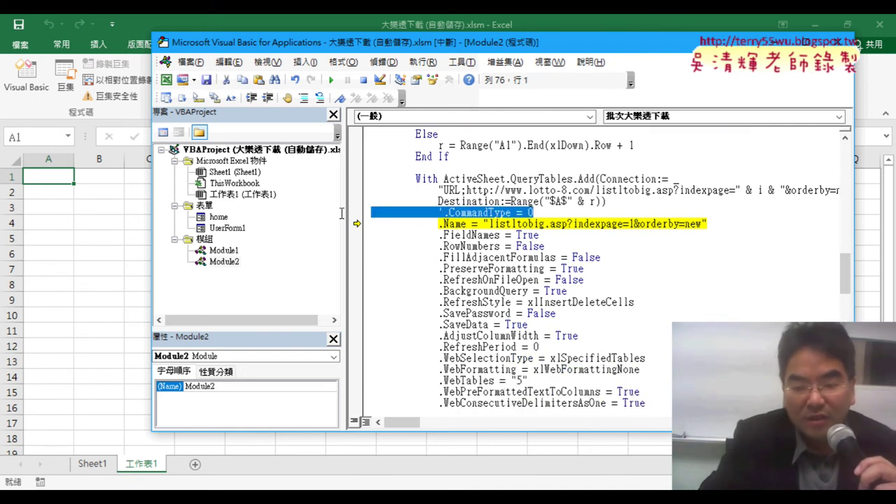
key("Delete")
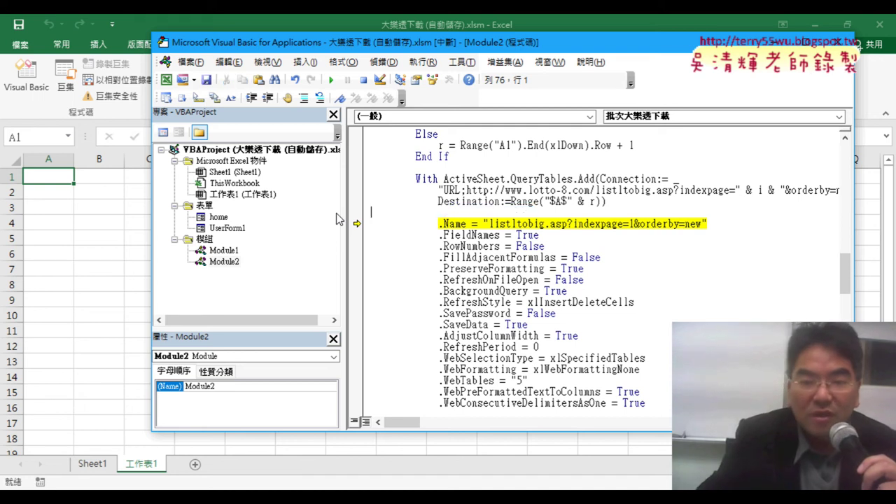
key("Delete")
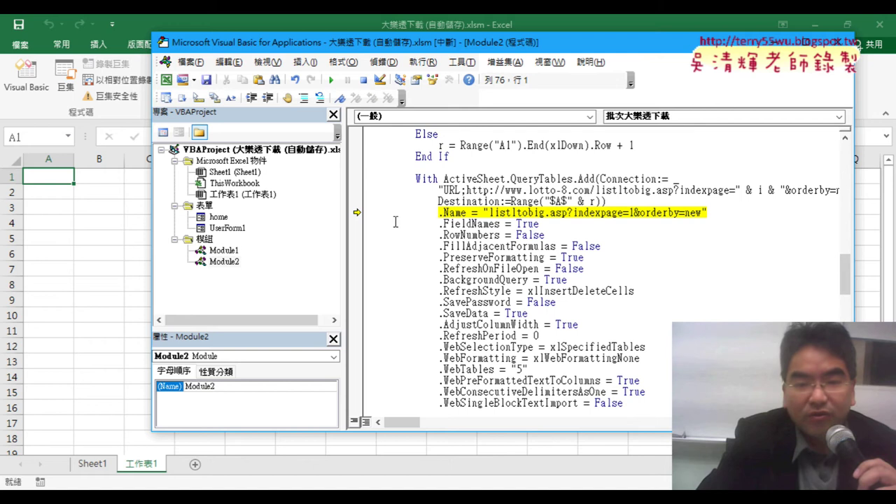
left_click_drag(362, 214, 367, 288)
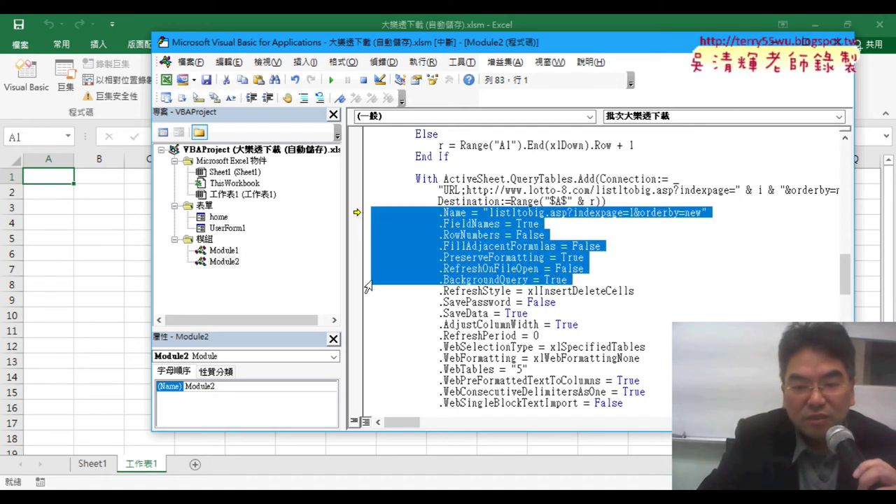
left_click_drag(367, 287, 369, 347)
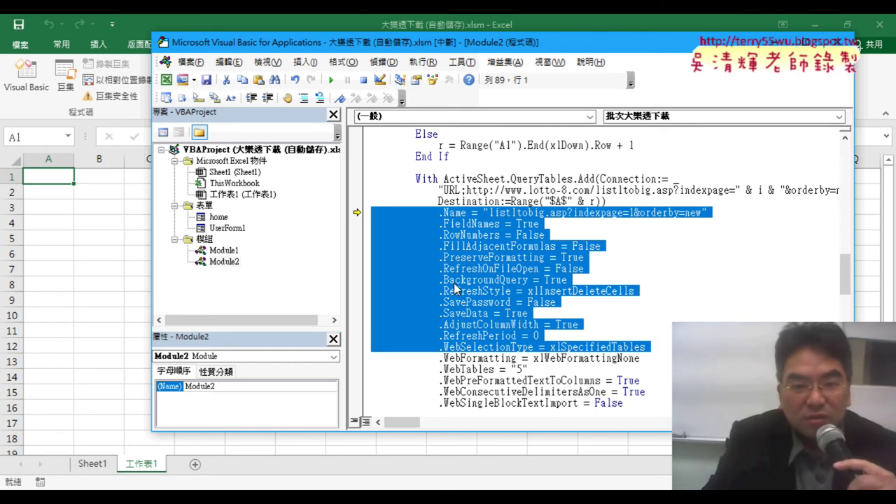
key("Delete")
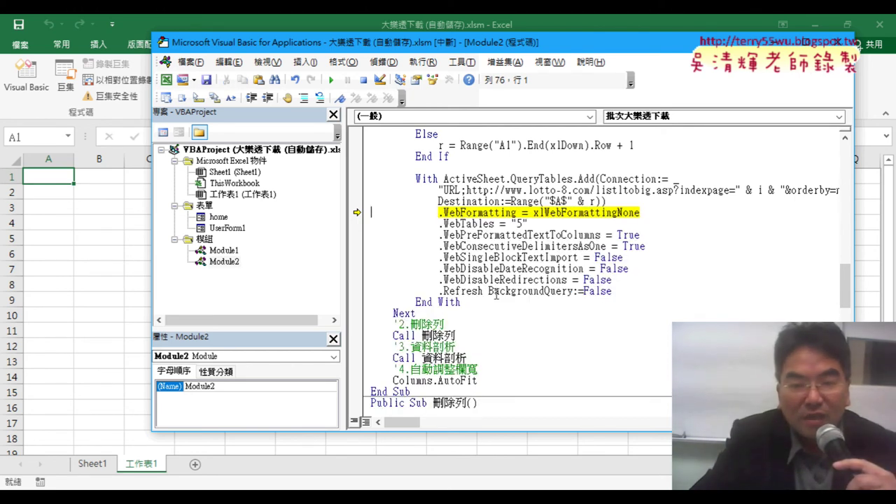
left_click_drag(616, 281, 348, 238)
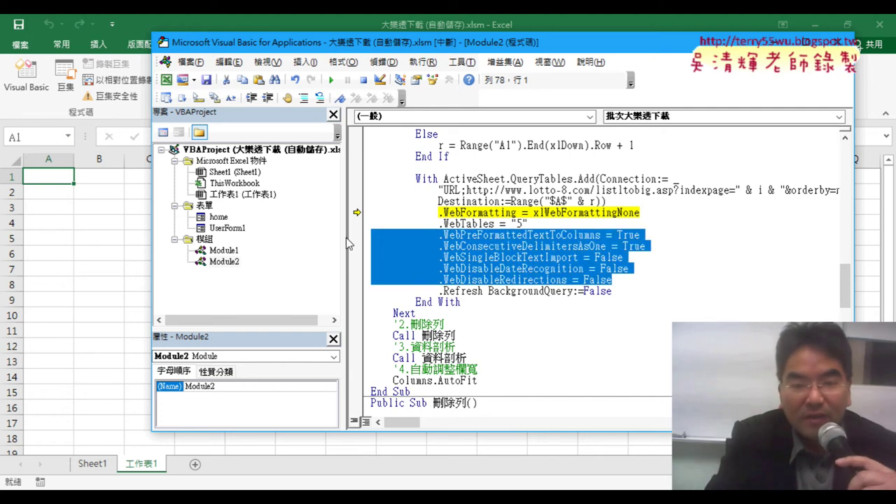
key("Delete")
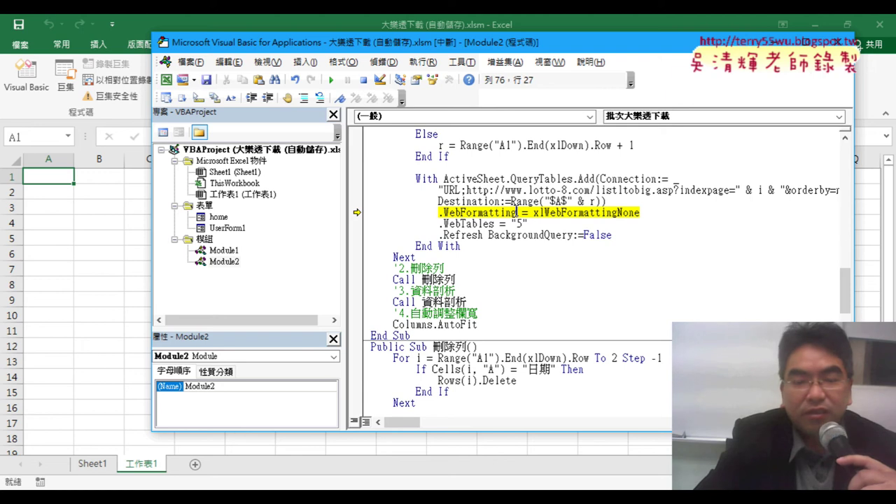
Highlight the remaining .WebFormatting, .WebTables = "5" and .Refresh settings
left_click_drag(517, 212, 438, 218)
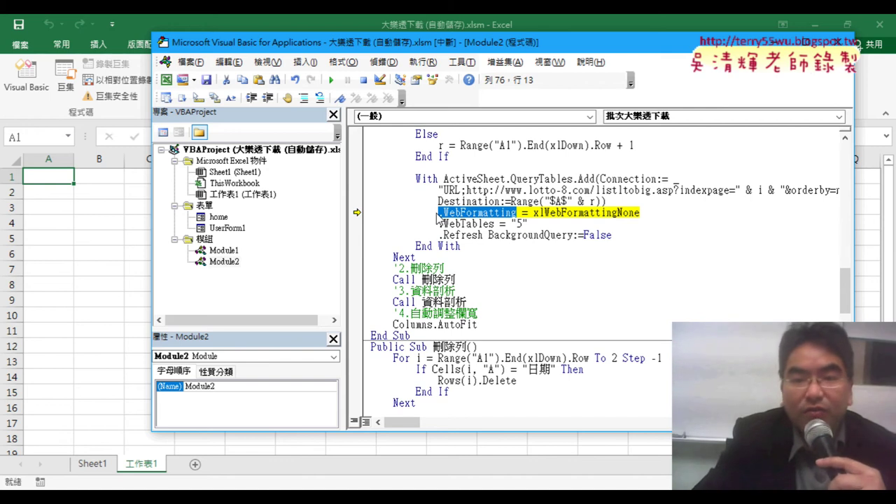
left_click_drag(527, 223, 444, 224)
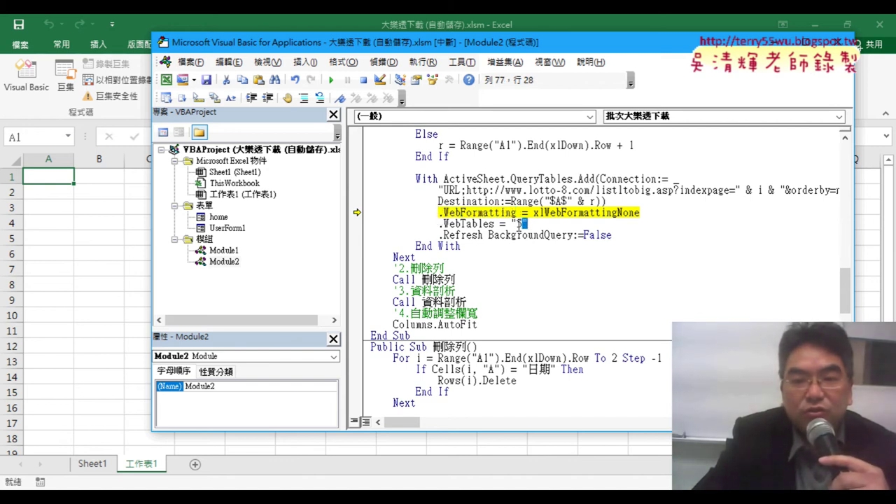
left_click_drag(613, 235, 356, 212)
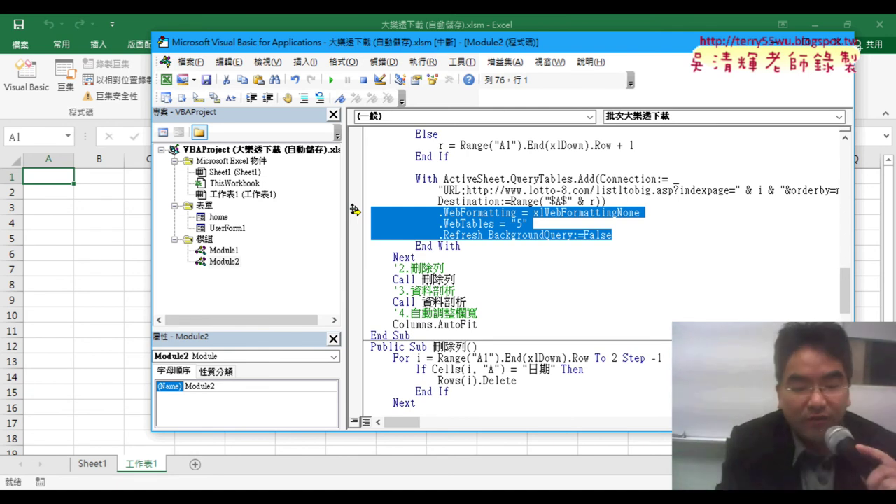
Move execution to .WebTables = "5" and step past .Refresh, filling 工作表1 with draw data
left_click_drag(353, 209, 356, 223)
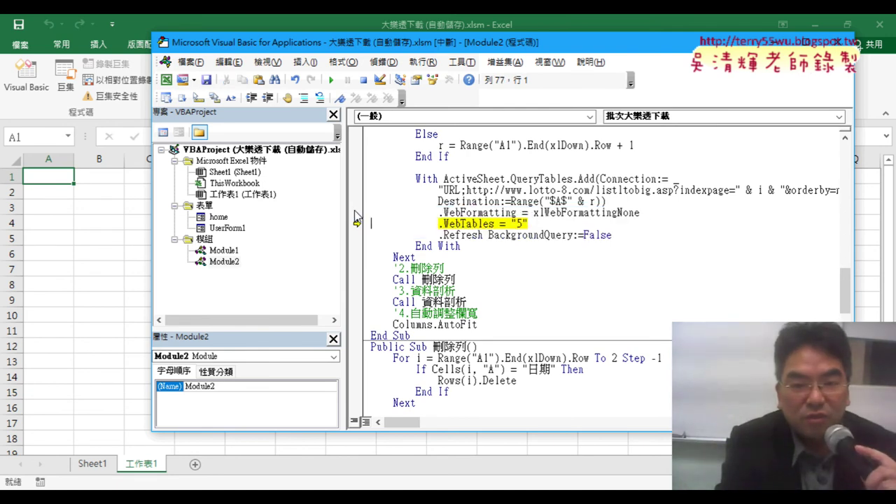
key("F8")
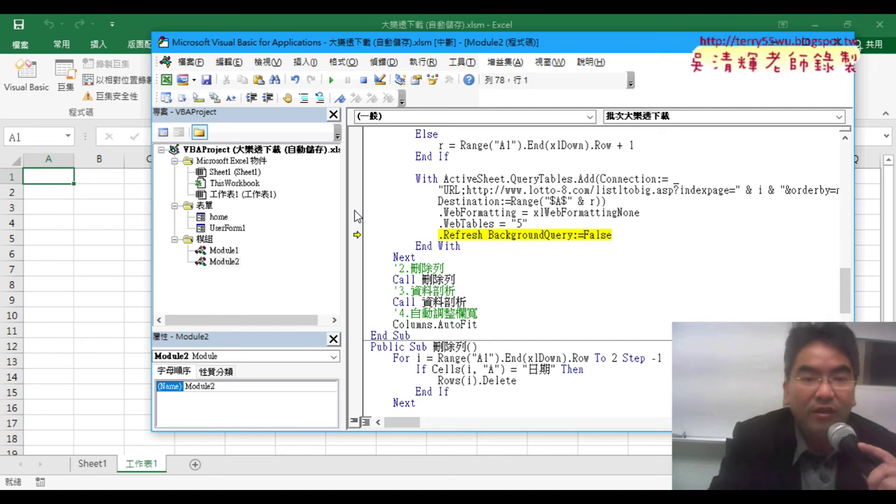
key("F8")
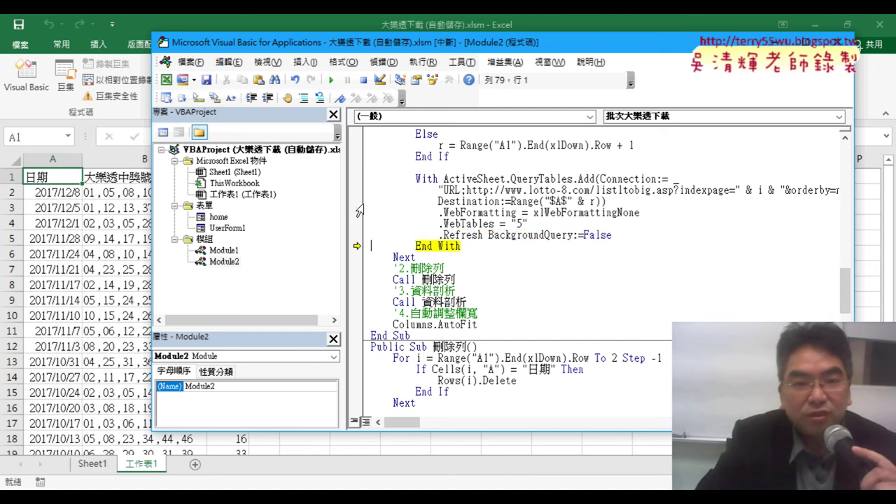
left_click_drag(343, 49, 451, 56)
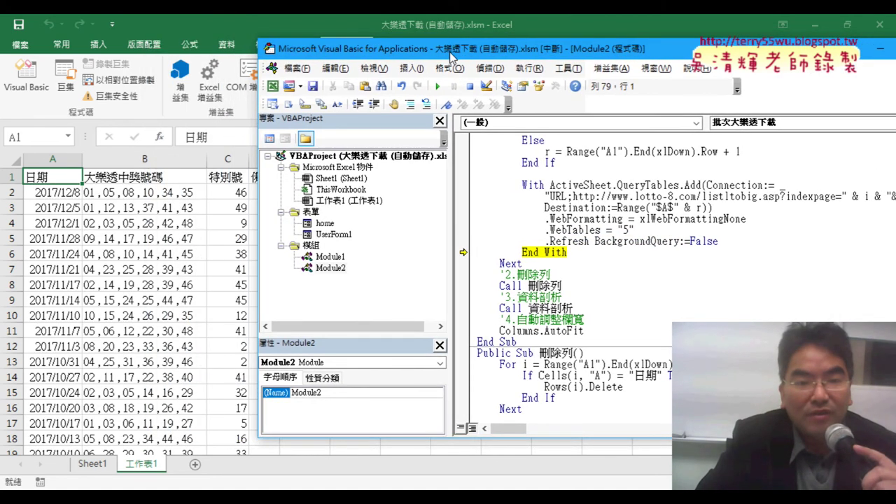
Step into the next loop pass with F8 and check the downloaded rows on the sheet
left_click_drag(258, 191, 284, 191)
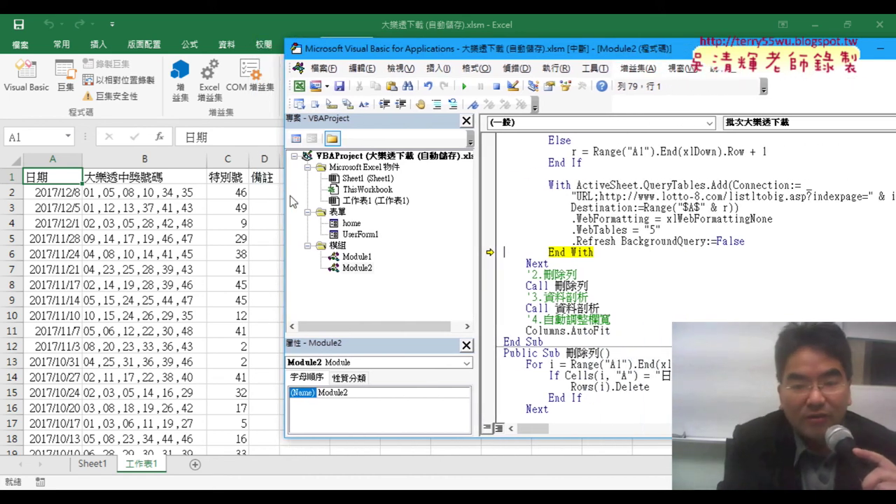
key("F8")
key("F8")
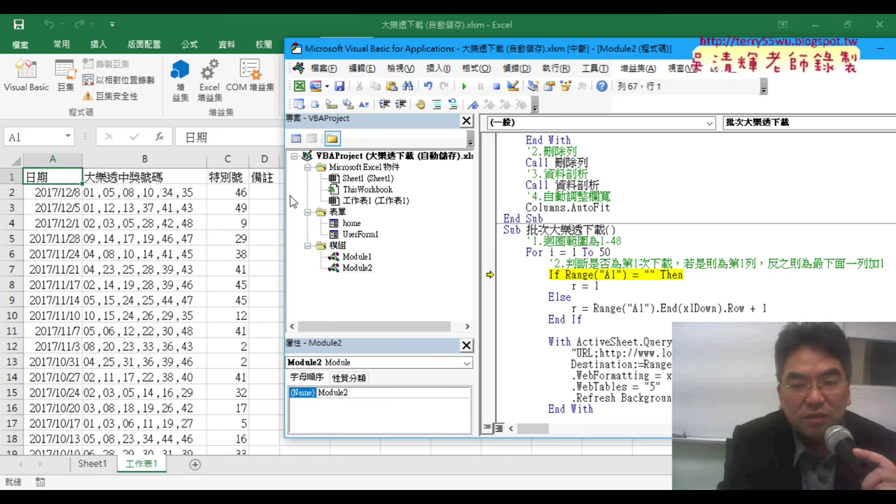
key("F8")
key("F8")
key("F8")
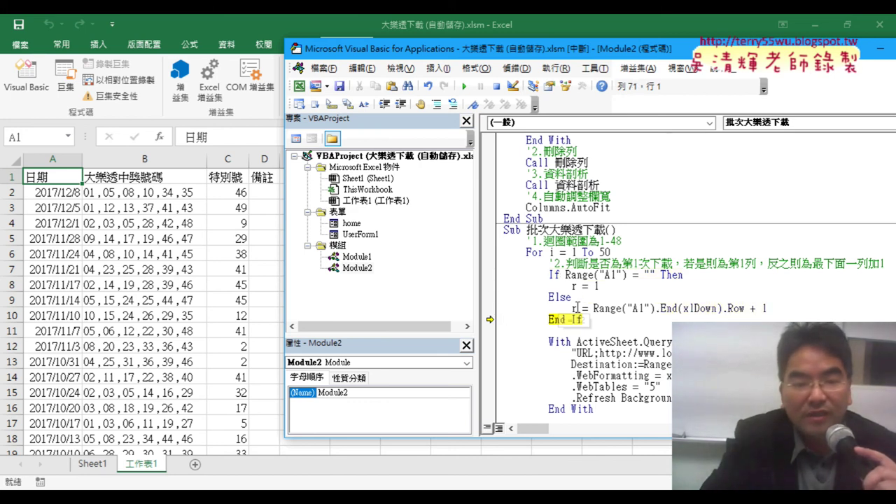
left_click(121, 308)
scroll(98, 299, "down", 9)
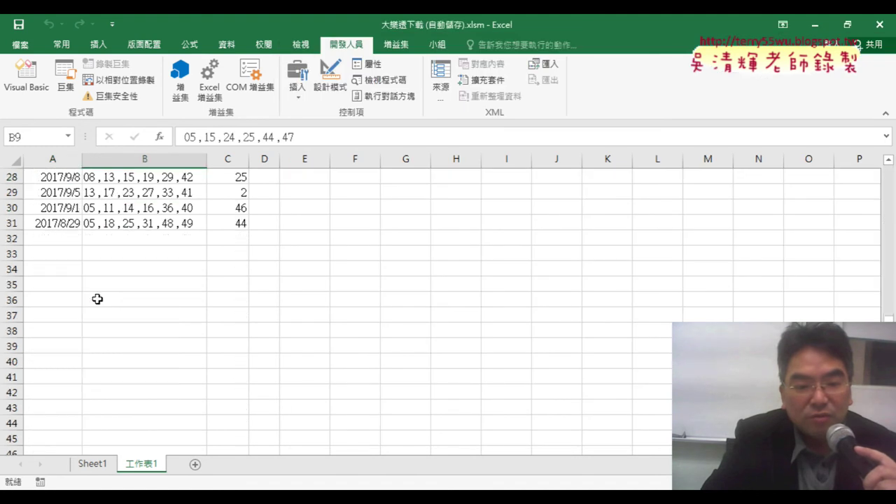
mouse_move(310, 488)
left_click(403, 427)
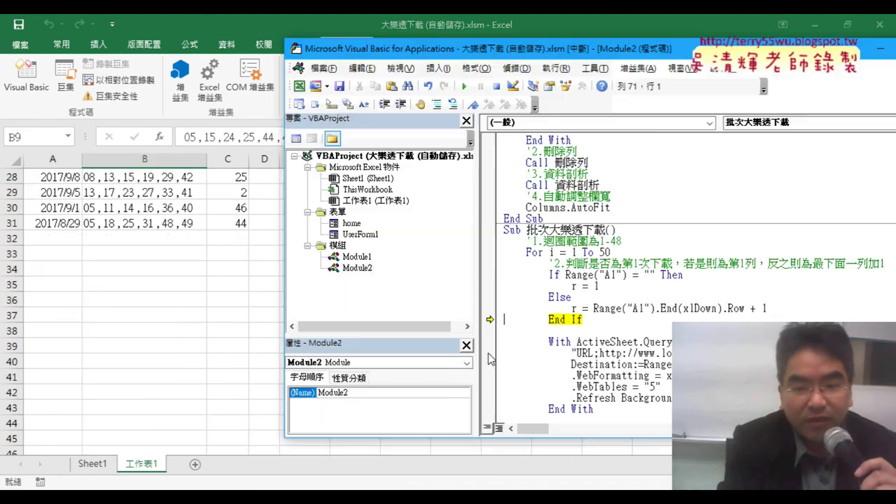
Step through the second page's download, then breakpoint Call 刪除列 and run to it with F5
key("F8")
key("F8")
key("F8")
key("F8")
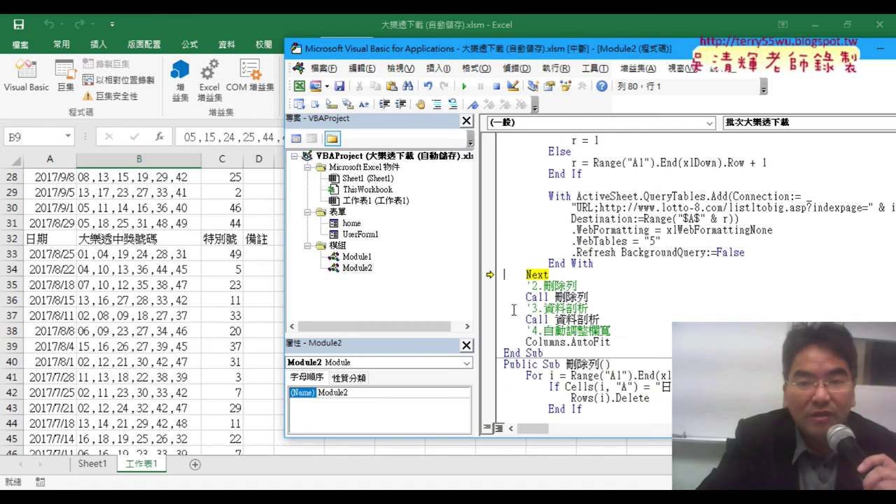
left_click(489, 296)
left_click(463, 86)
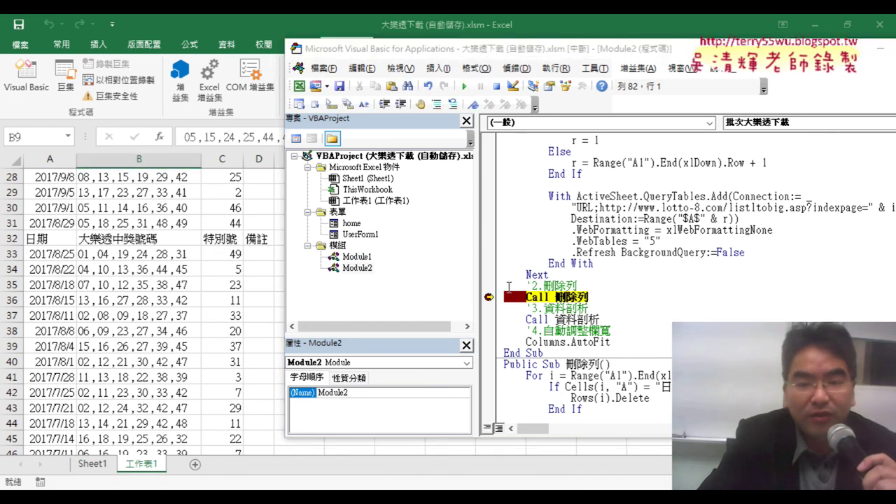
Breakpoint Call 資料剖析, run to it, and check cell B2 and target range D2:H2
left_click(490, 319)
left_click(465, 86)
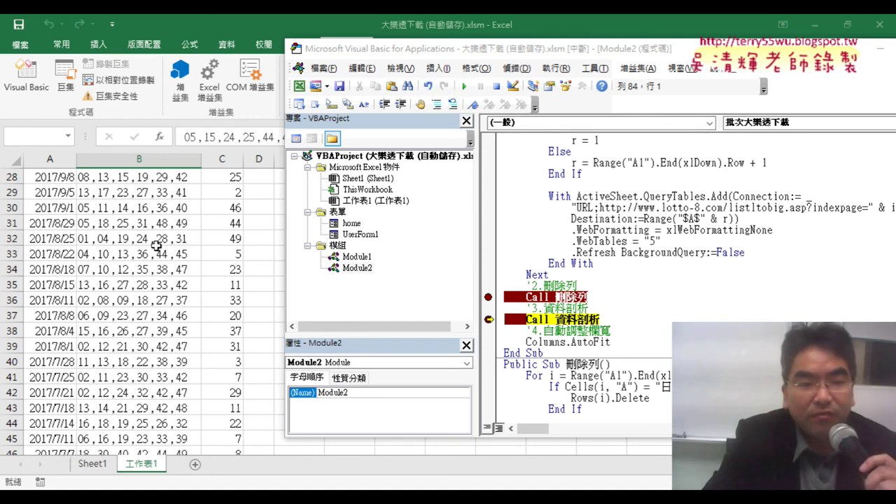
left_click(121, 240)
scroll(143, 233, "up", 5)
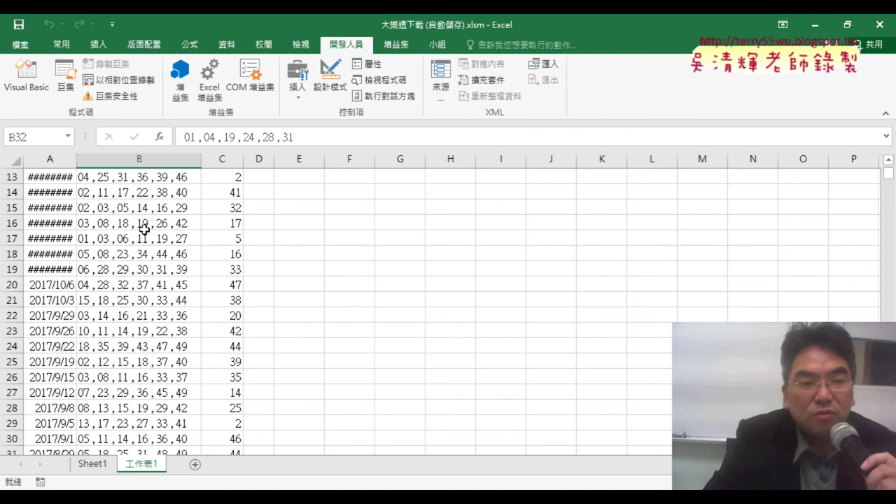
scroll(140, 224, "up", 4)
left_click(141, 192)
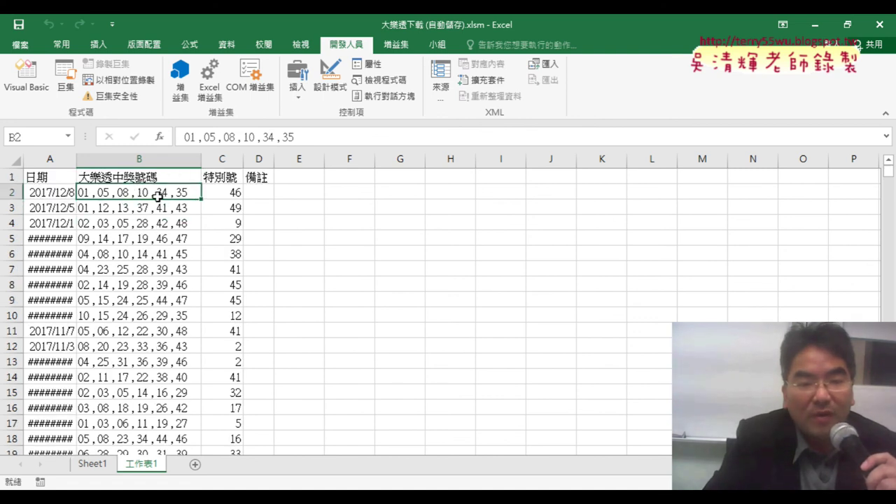
left_click_drag(247, 190, 461, 188)
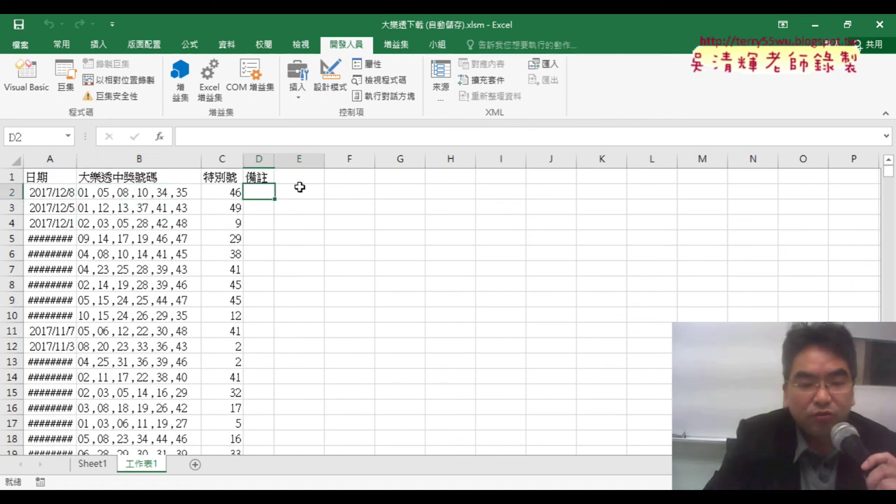
mouse_move(325, 489)
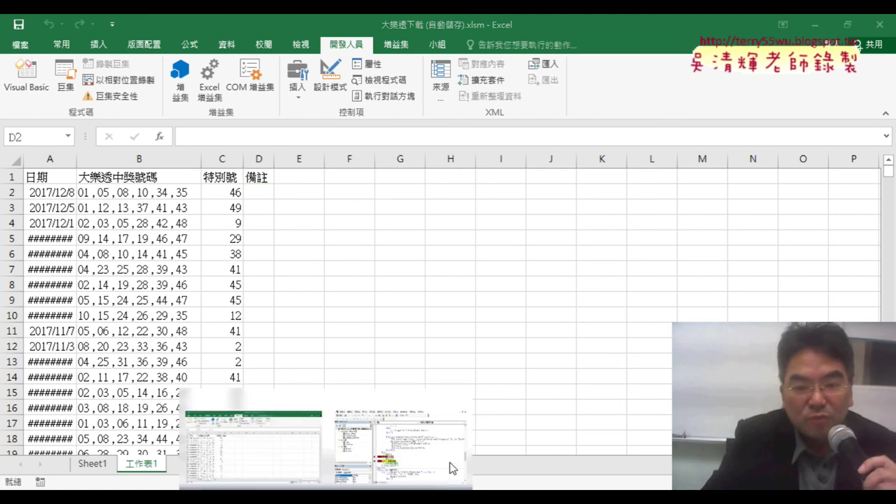
left_click(420, 448)
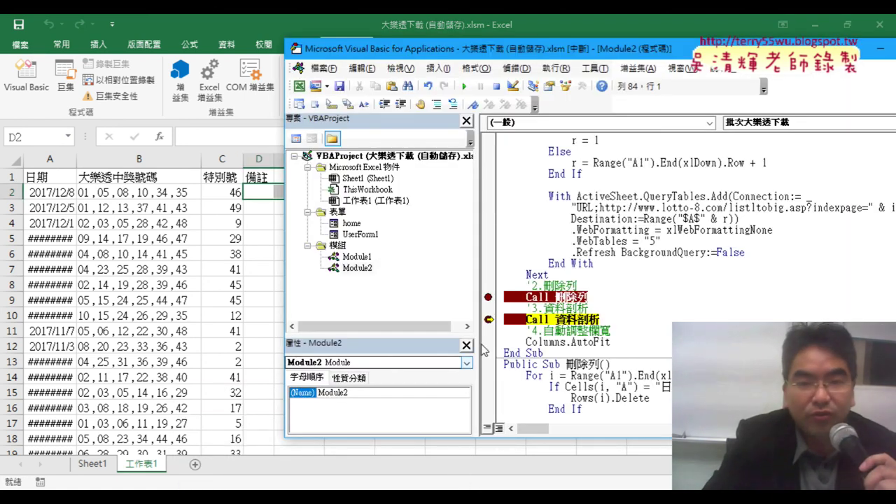
Breakpoint Columns.AutoFit and continue so numbers split into columns and the macro finishes
left_click(489, 342)
left_click(462, 86)
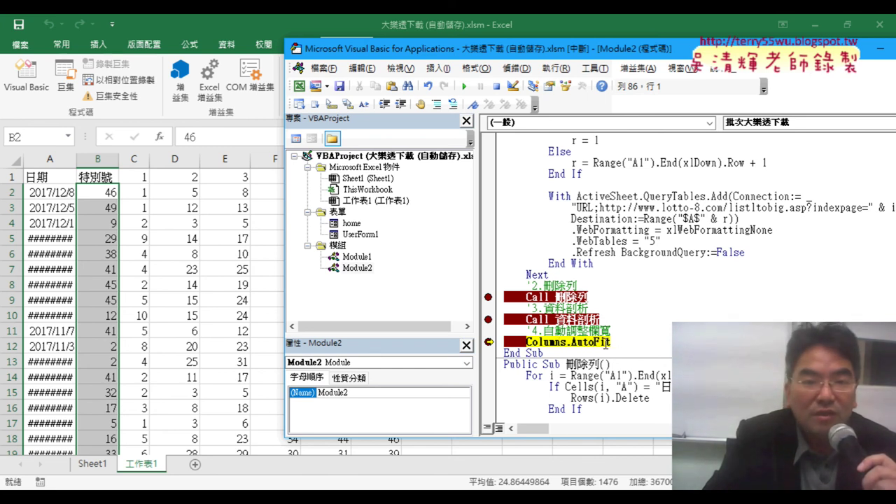
left_click(464, 86)
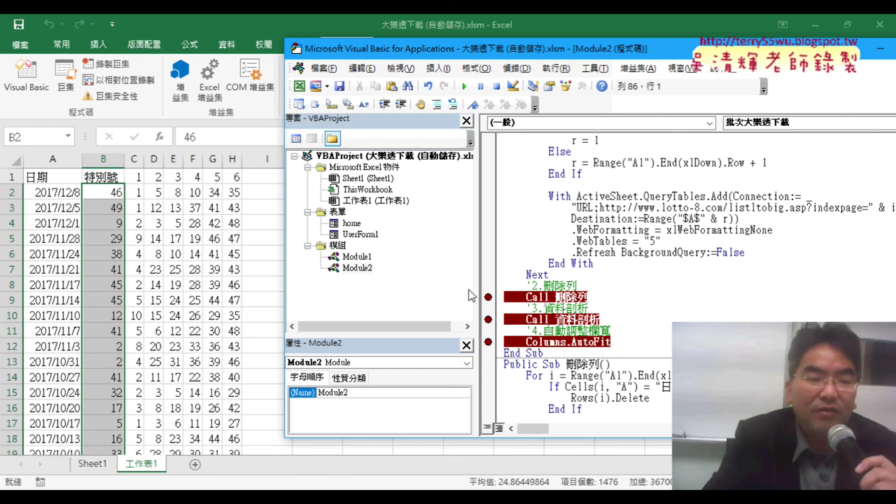
left_click(277, 271)
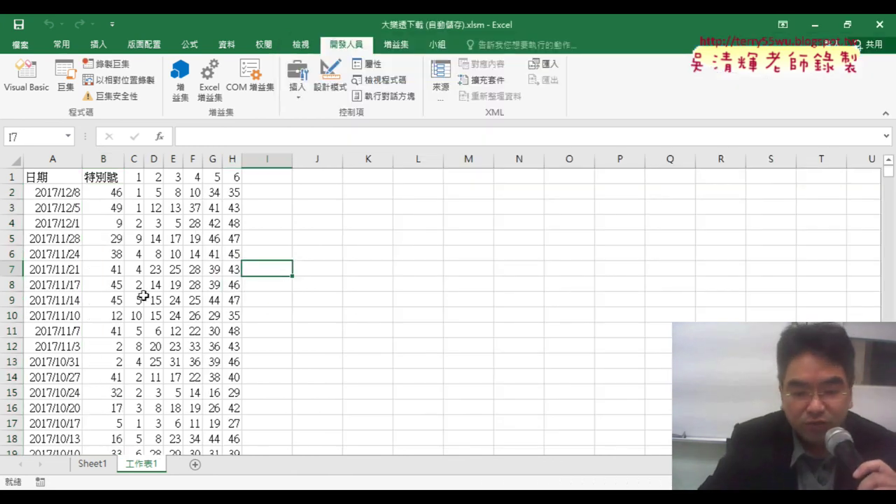
Verify the draws run from 2017/12/8 in A2 to 2004/1/5 in A1477, then return to Chrome
left_click(44, 198)
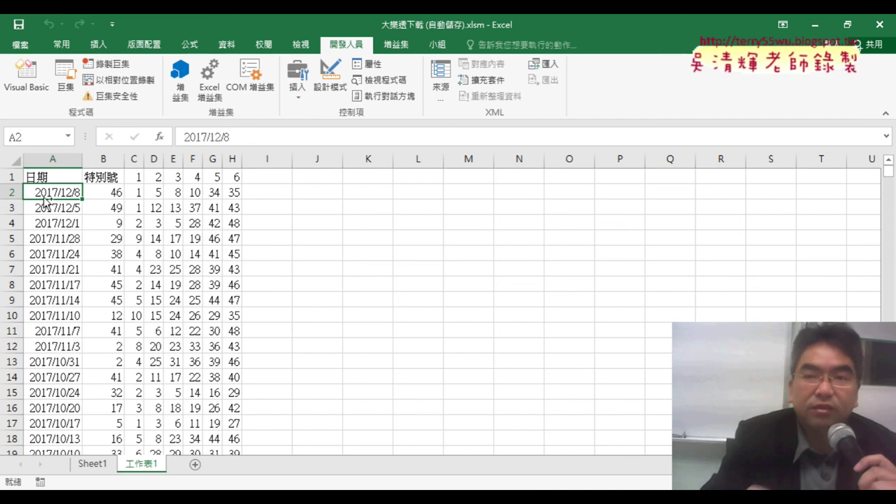
key("ctrl+Down")
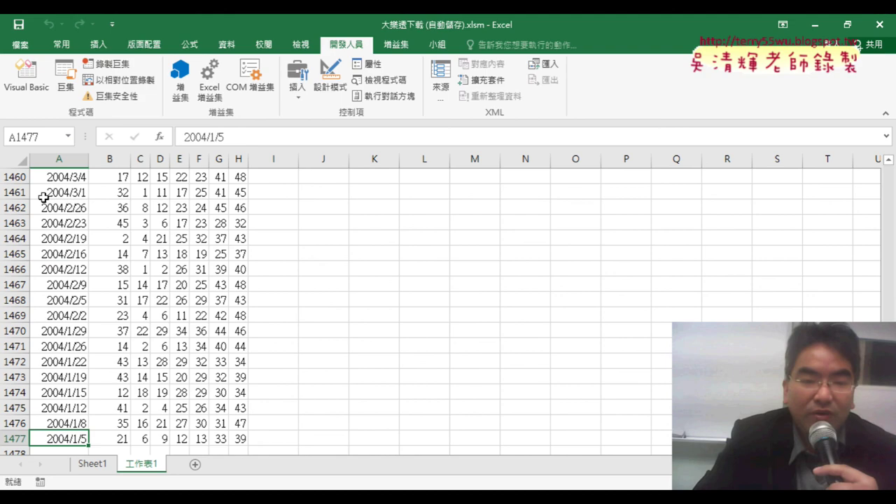
key("alt+Tab")
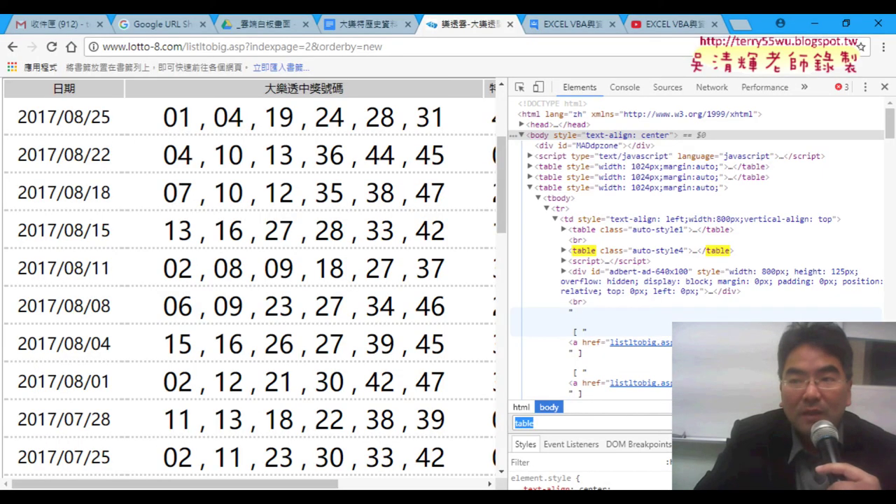